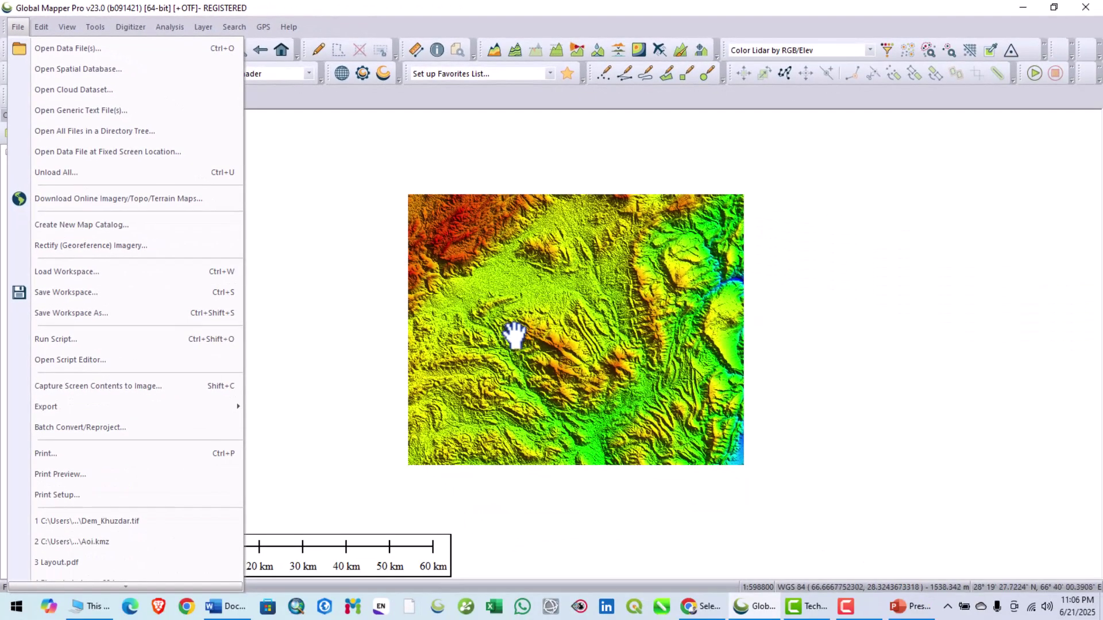
drag(515, 333, 534, 327)
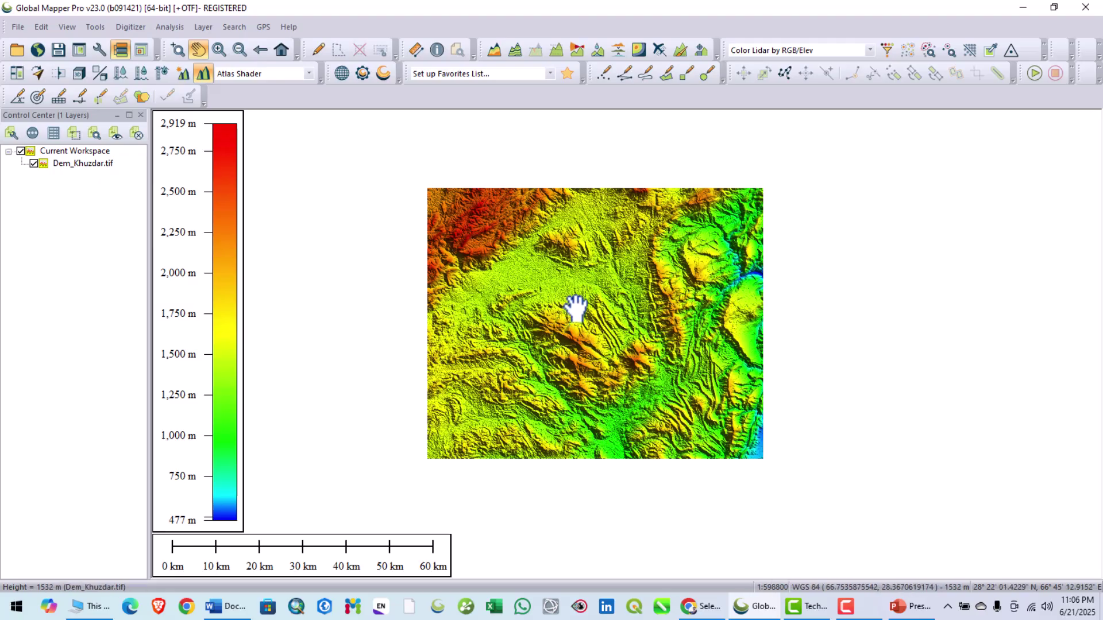
scroll(574, 310, up, 2)
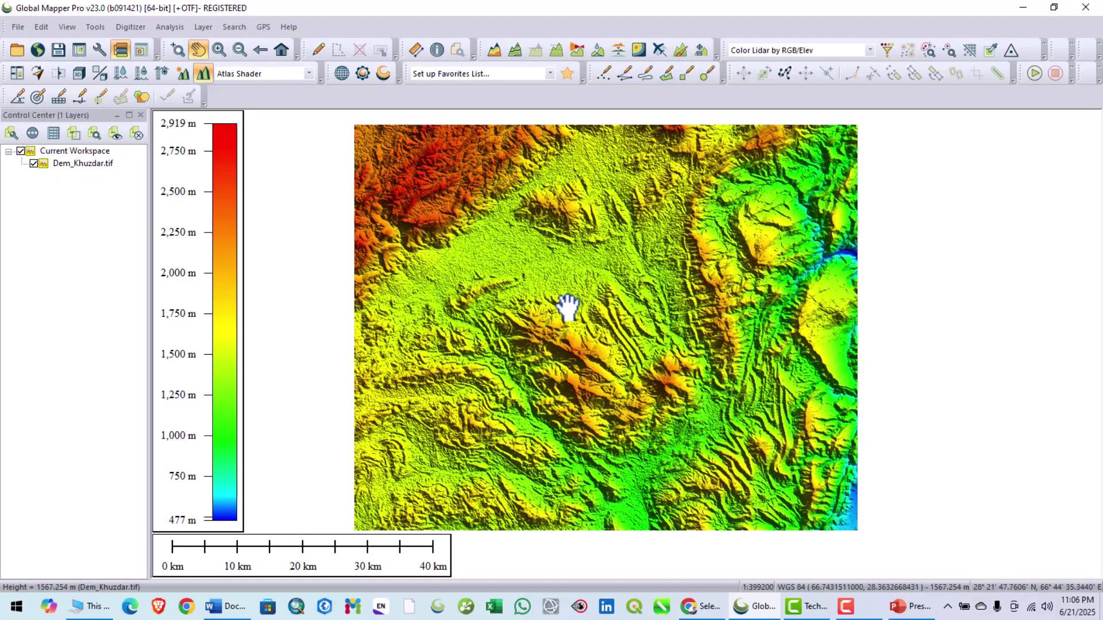
scroll(579, 309, down, 2)
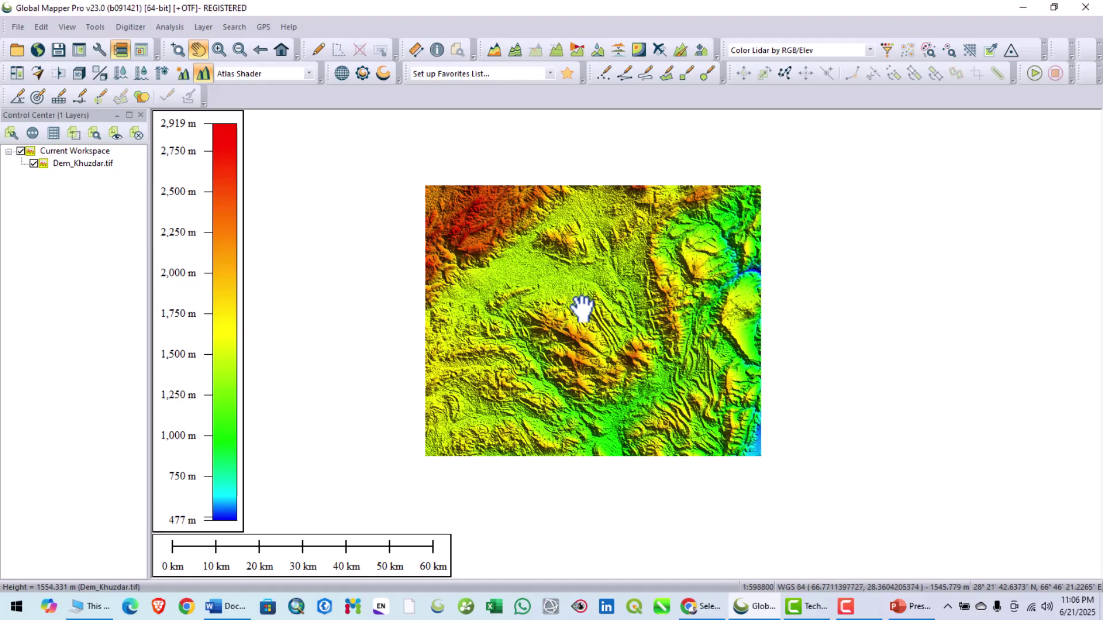
scroll(581, 309, up, 2)
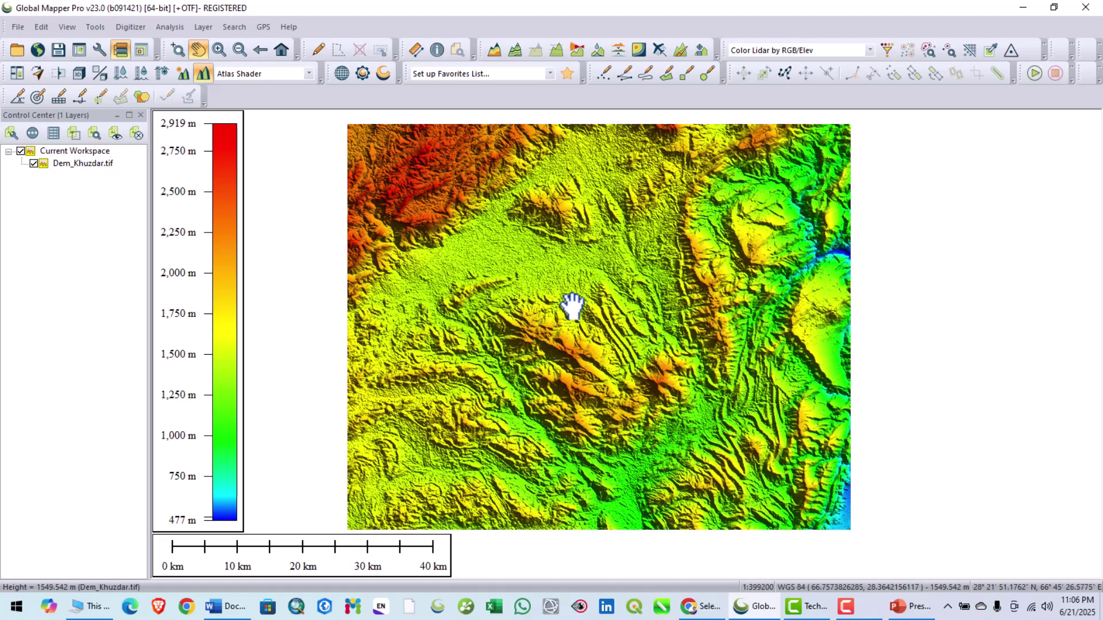
drag(603, 333, 625, 339)
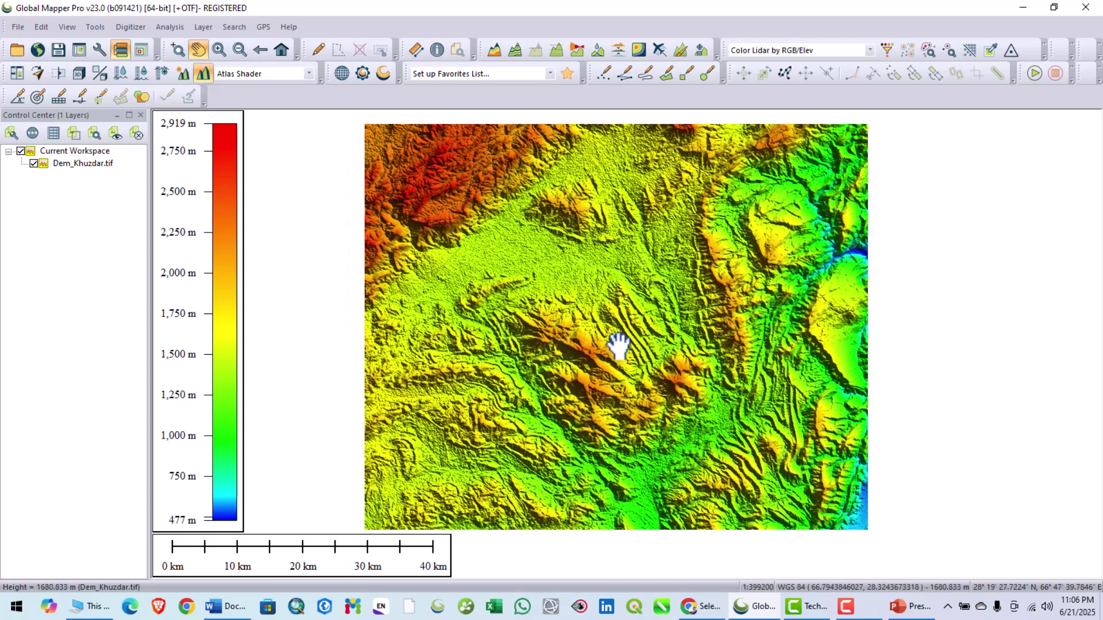
mouse_move(610, 326)
mouse_down()
mouse_move(591, 327)
mouse_move(603, 312)
mouse_up()
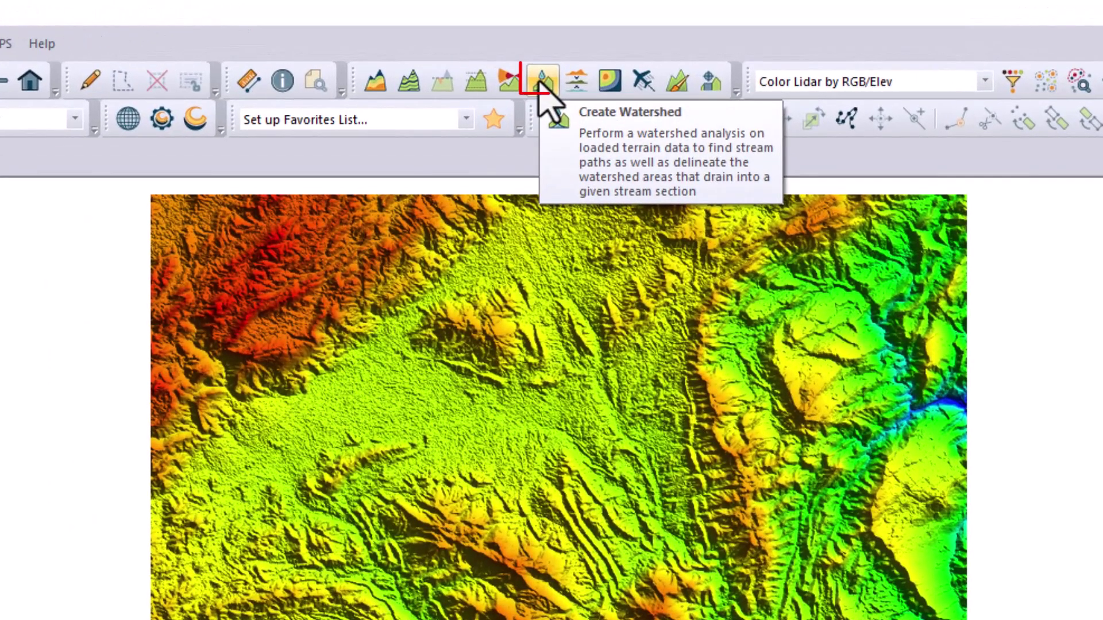
Step: Start a watershed analysis of the loaded terrain with a stream cell count threshold of 500
click(542, 82)
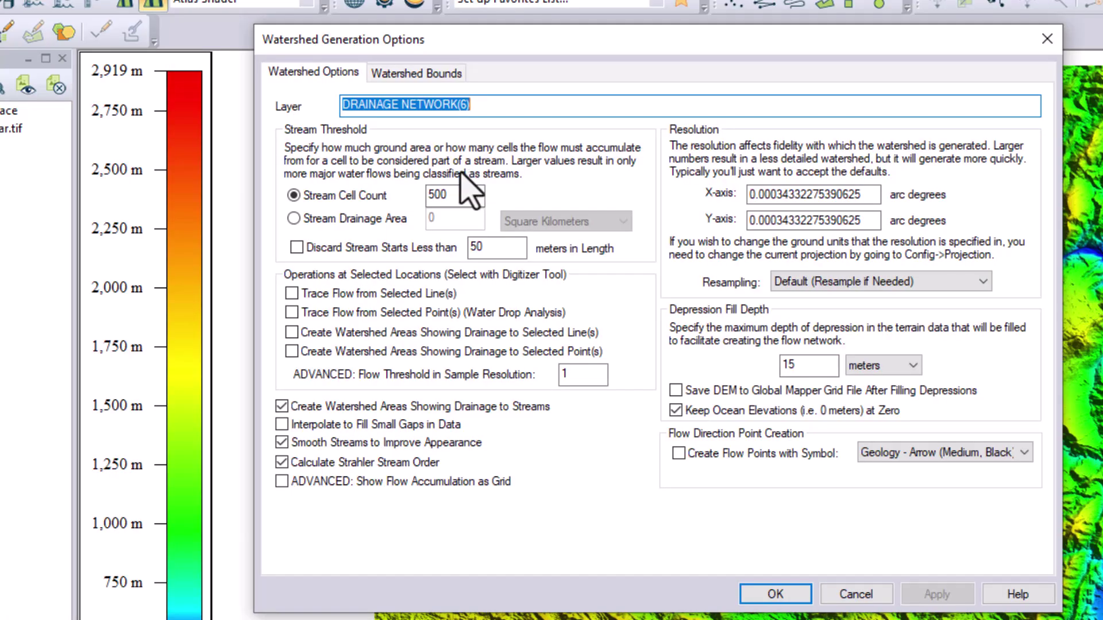
drag(646, 33, 331, 59)
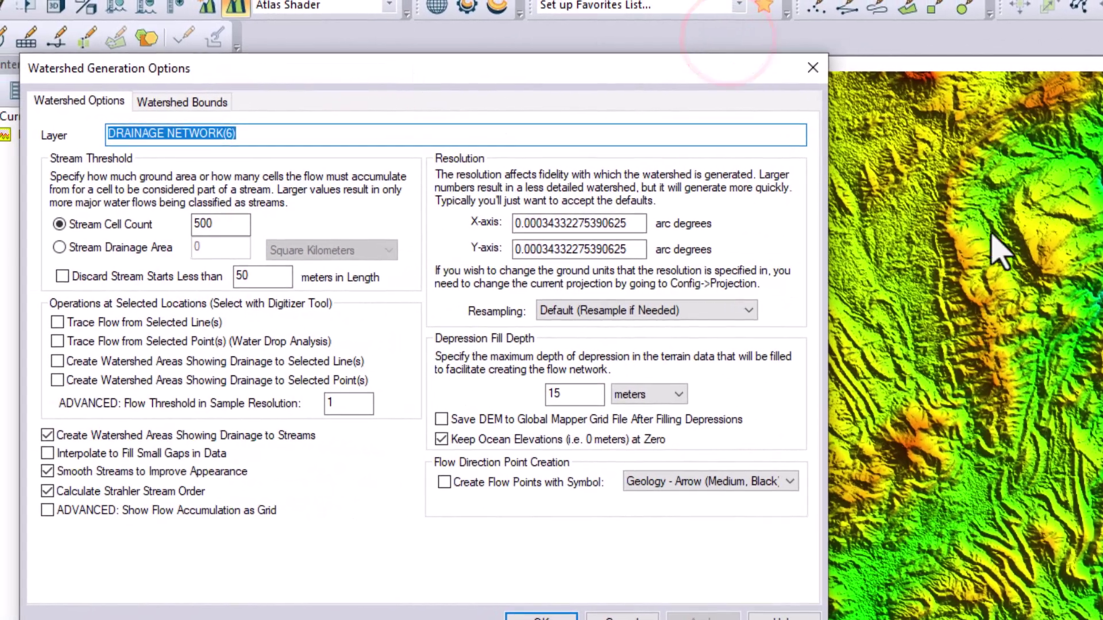
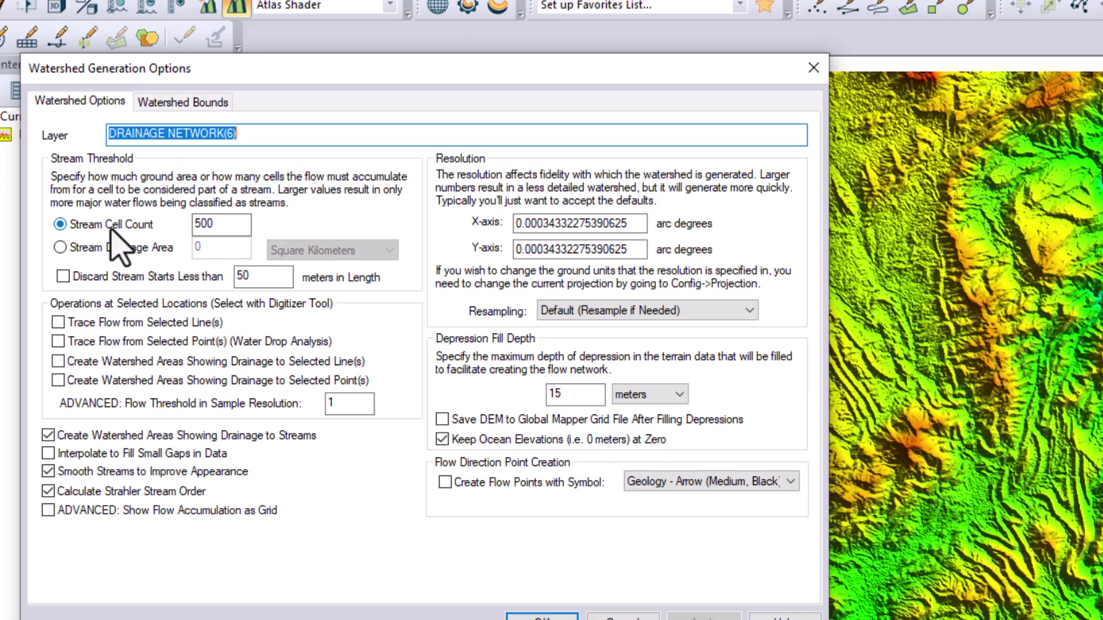
double_click(207, 226)
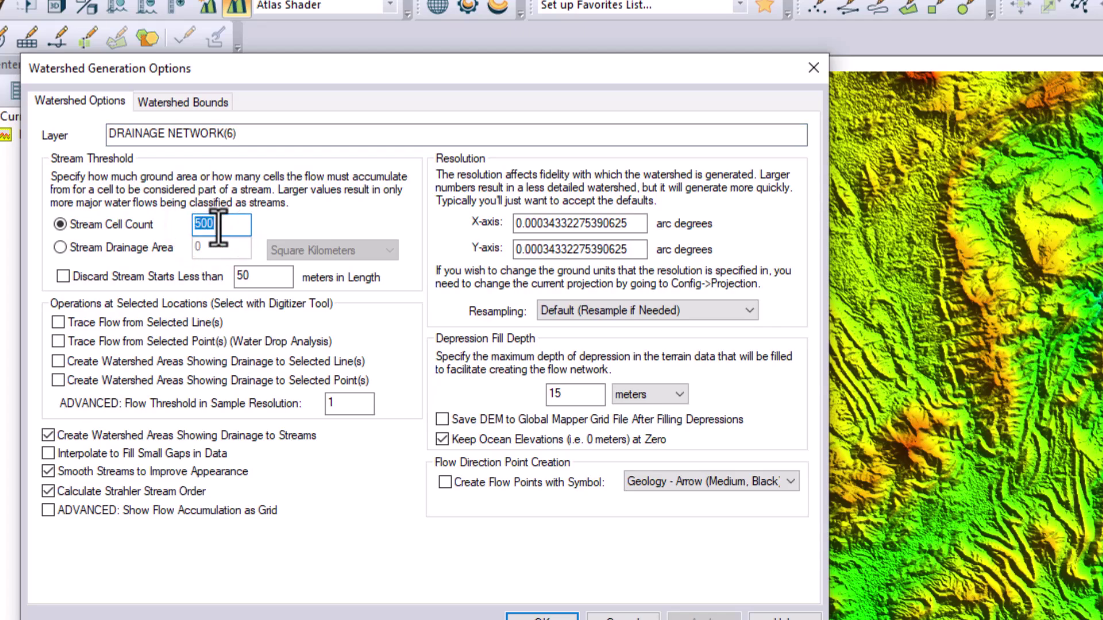
click(216, 225)
text(0)
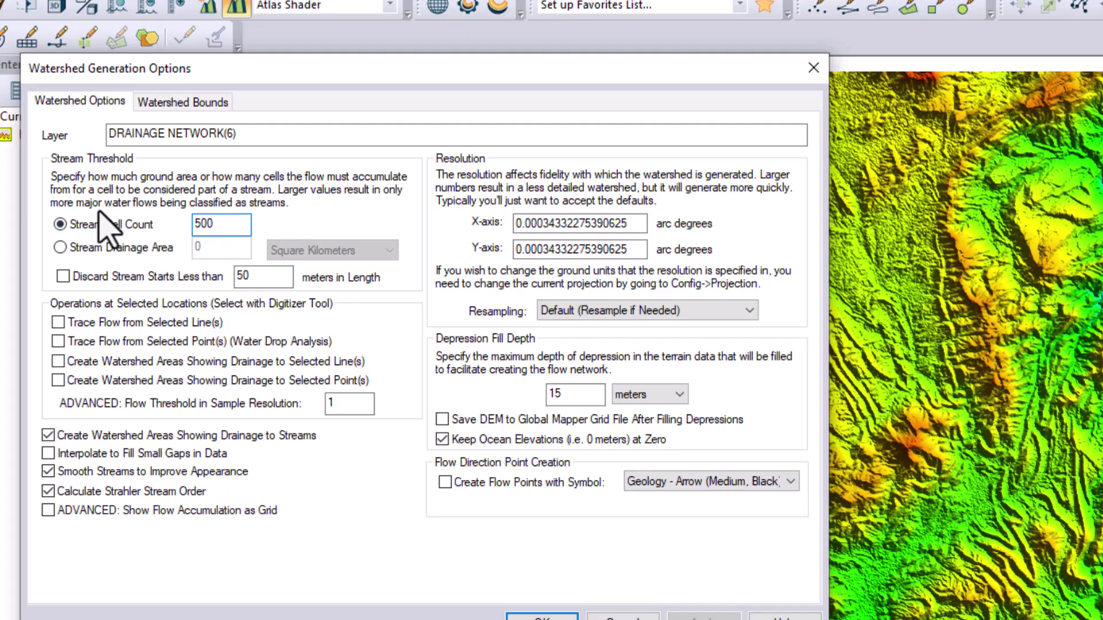
click(219, 225)
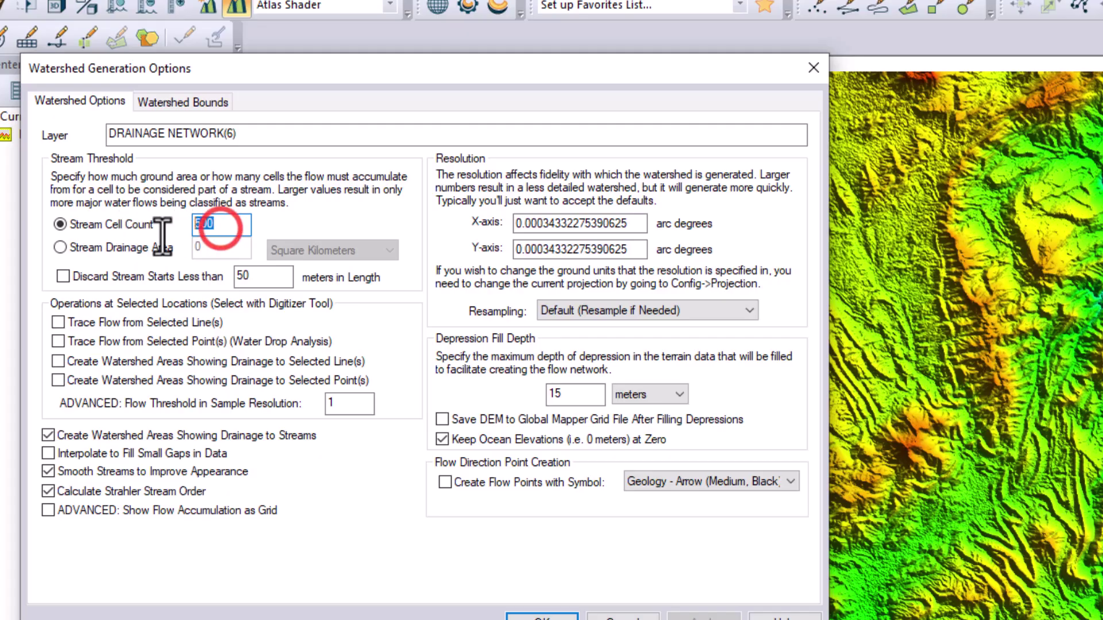
click(210, 225)
key(BackSpace)
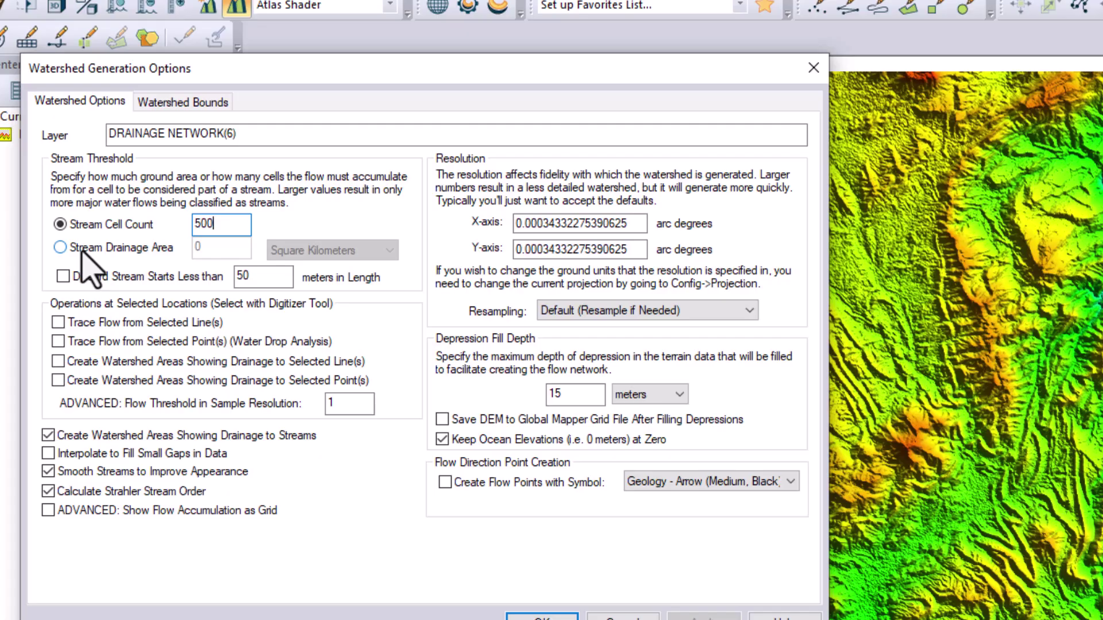
Step: Try defining the stream threshold by a drainage area of 100 square kilometers instead of the cell count
click(60, 247)
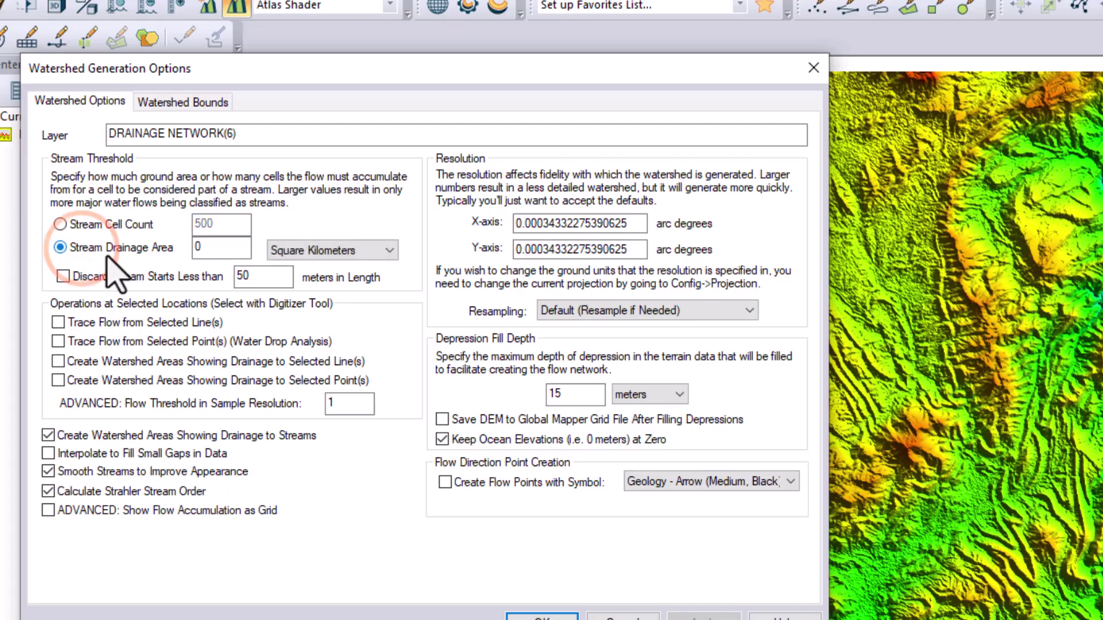
double_click(205, 248)
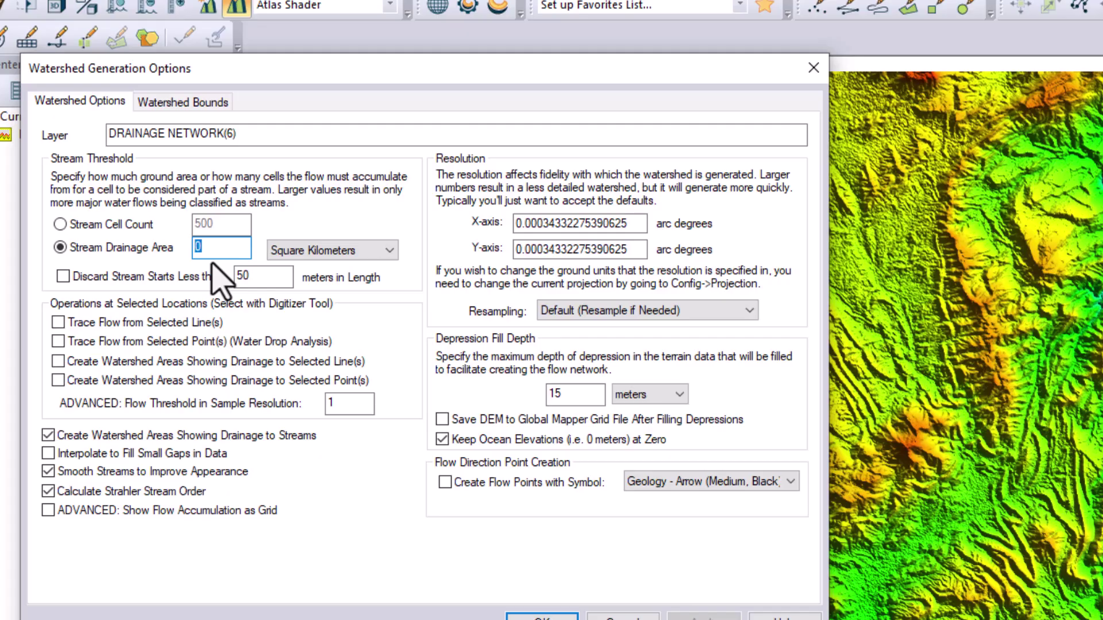
click(362, 250)
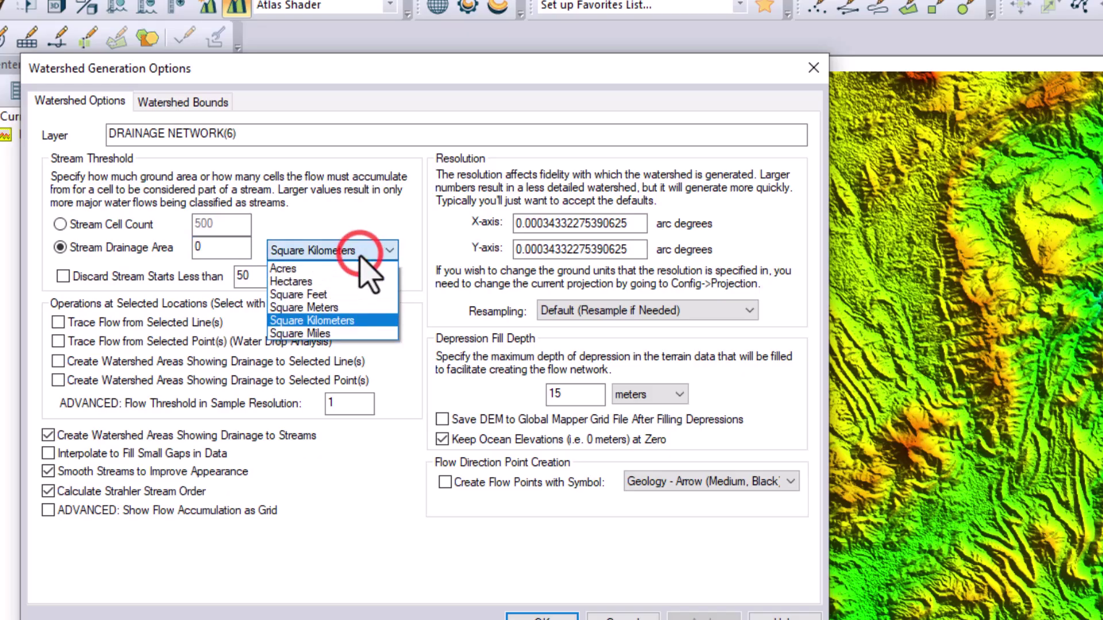
click(335, 218)
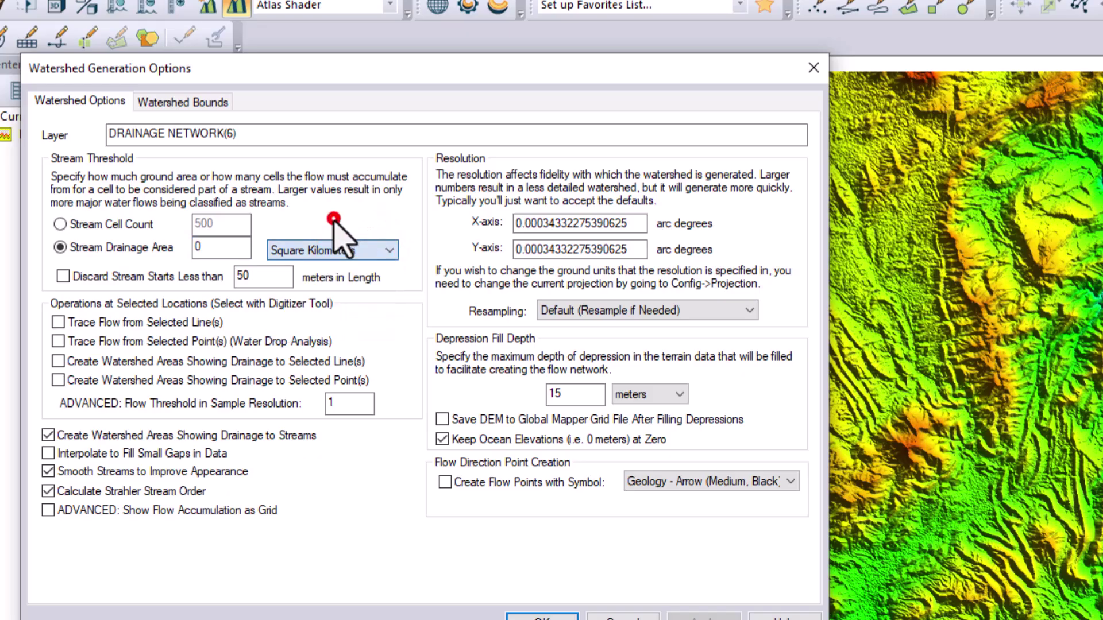
click(202, 248)
text(10)
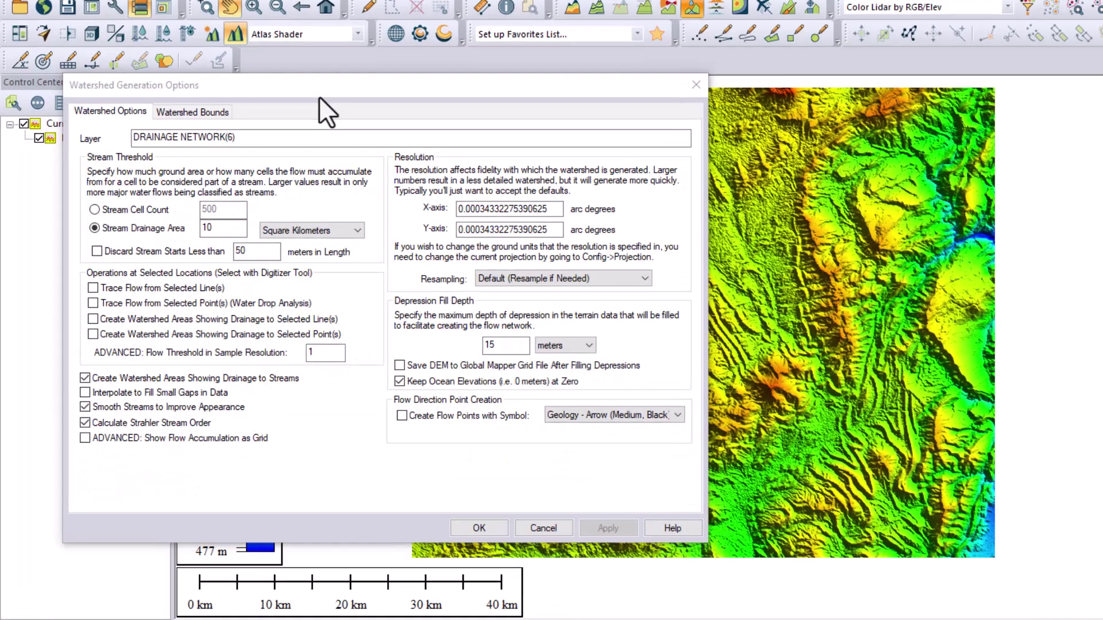
click(320, 98)
double_click(214, 229)
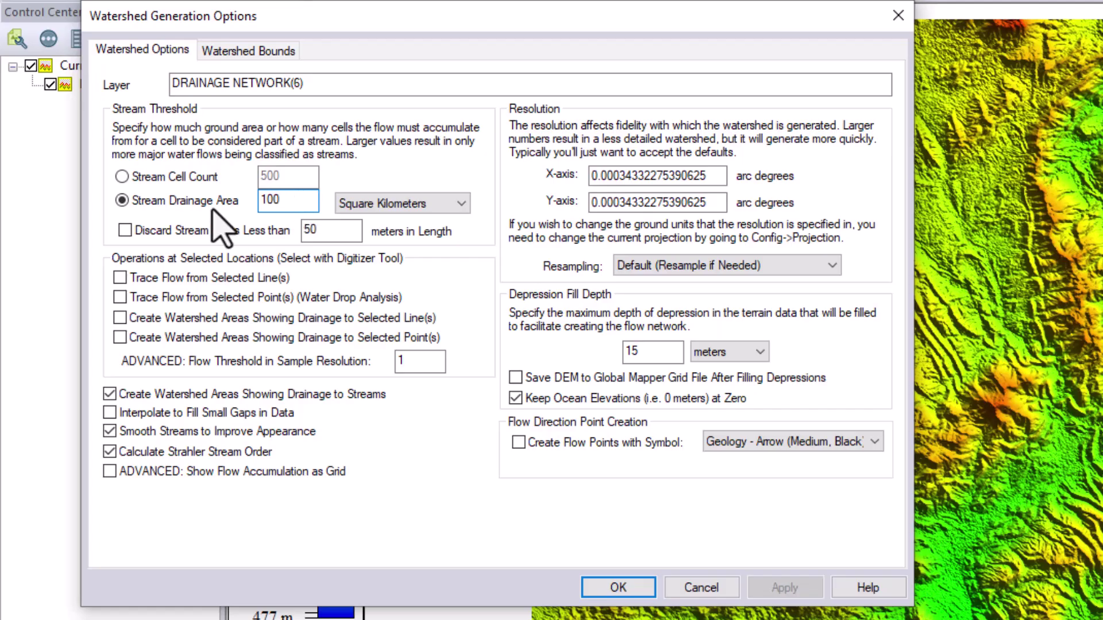
click(192, 177)
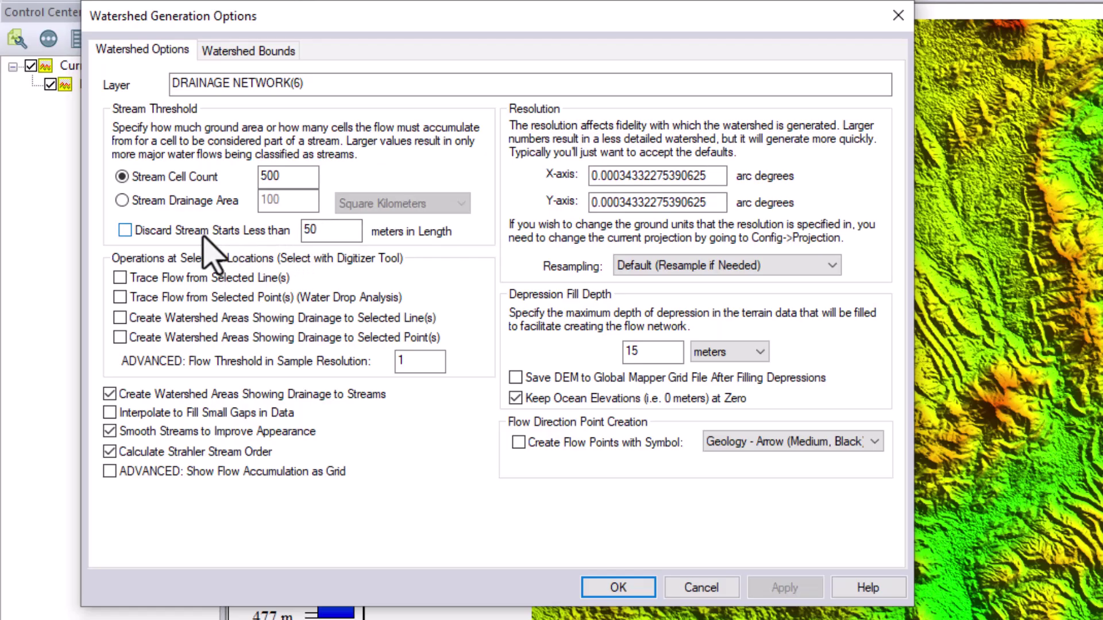
Step: Try the options for discarding stream starts less than 50 meters in length and calculating Strahler stream order
click(124, 230)
click(125, 230)
click(109, 452)
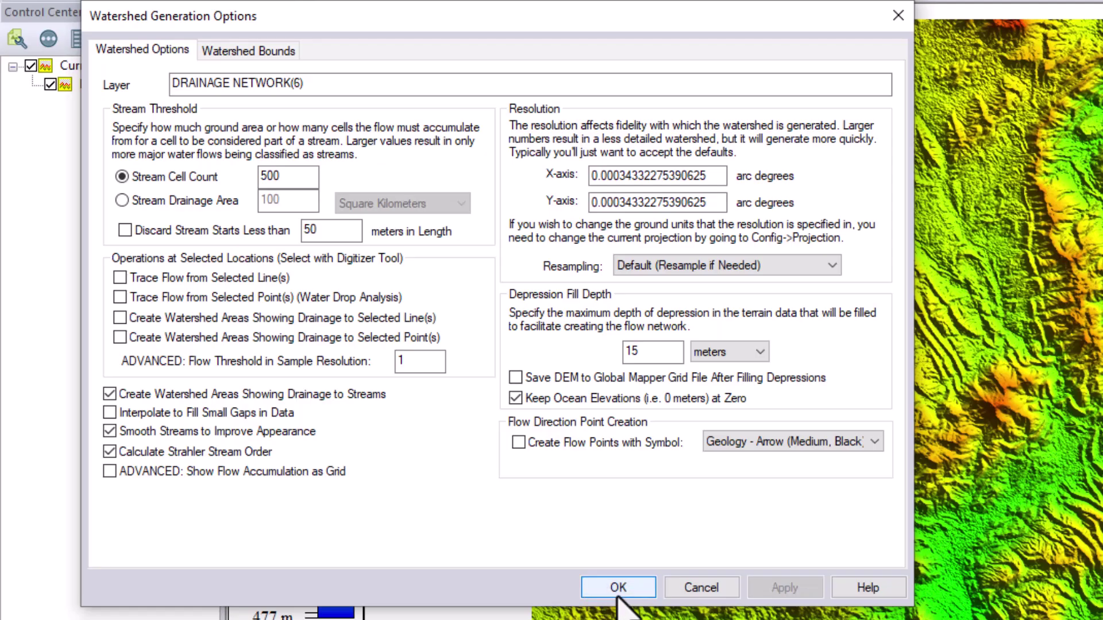
Step: Try limiting the watershed bounds to a box drawn over the eastern part of the terrain
click(242, 51)
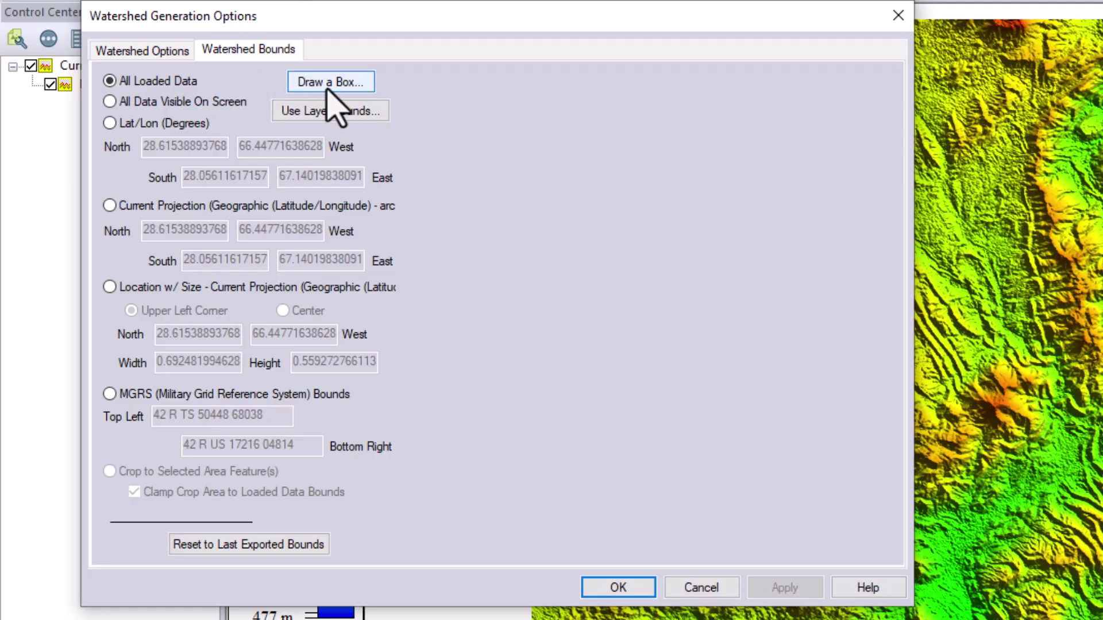
click(336, 87)
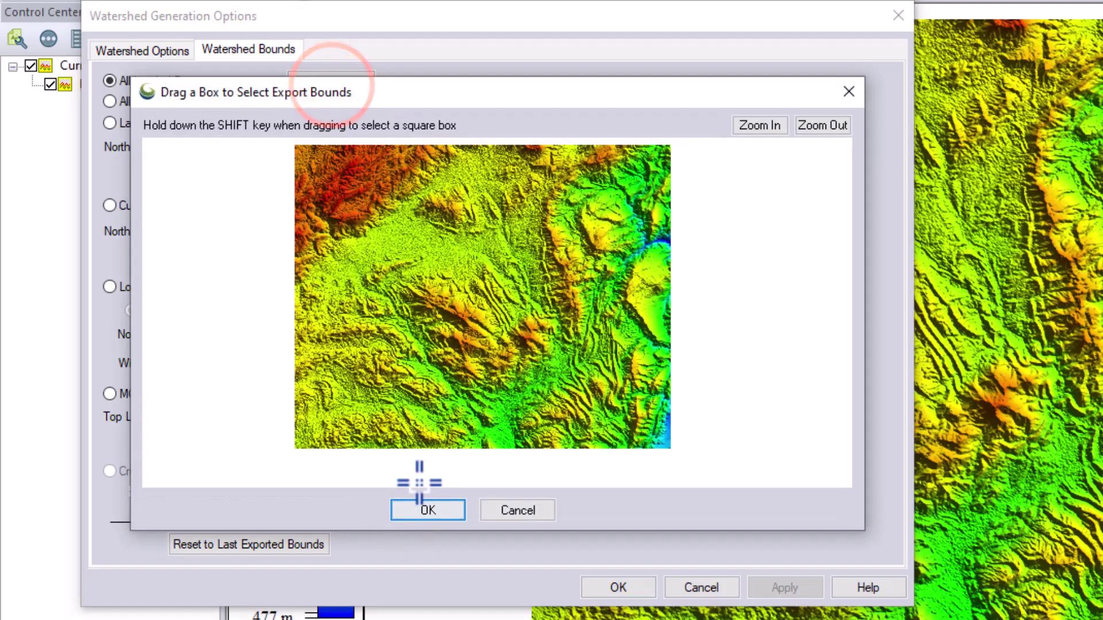
drag(458, 176, 684, 382)
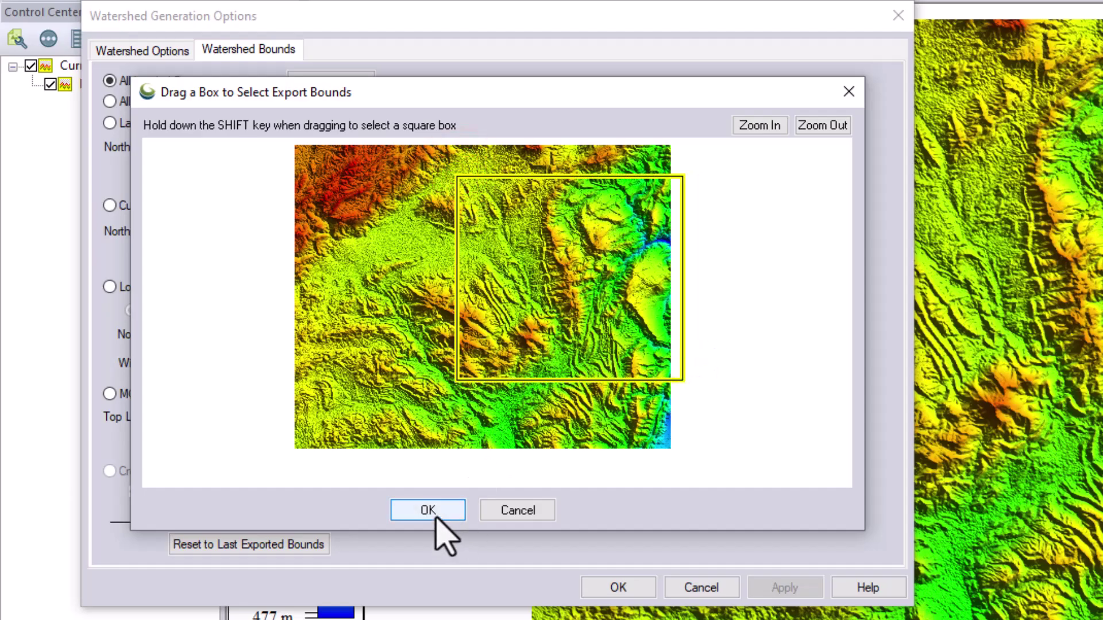
click(839, 93)
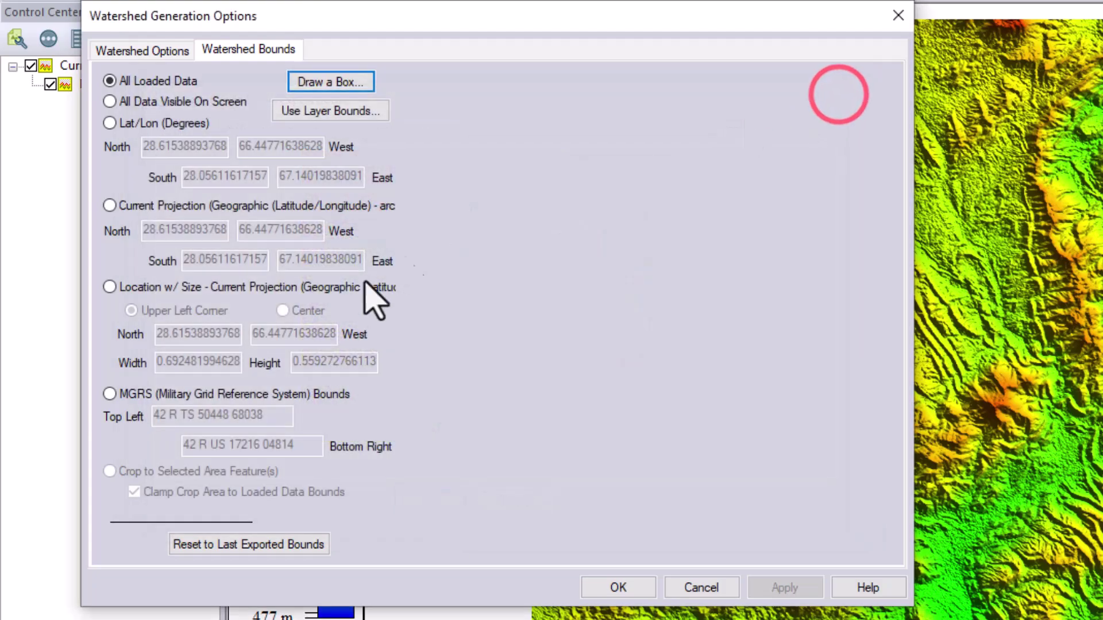
click(159, 49)
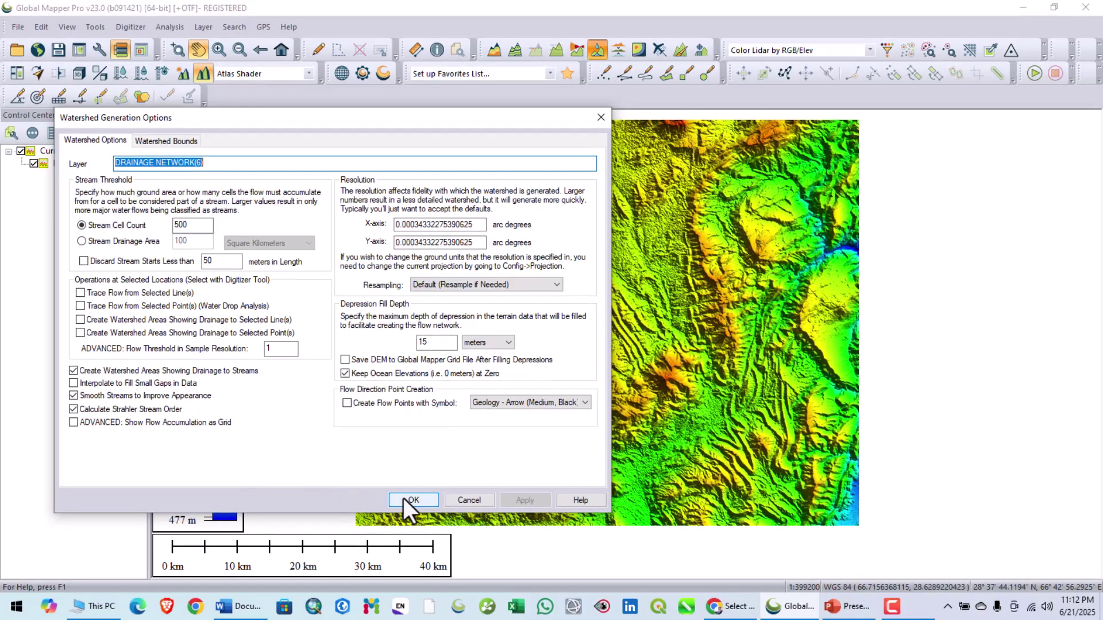
Step: Generate the DRAINAGE NETWORK(6) watershed from all loaded data and show its sublayers with the Dem_Khuzdar.tif layer hidden
click(403, 498)
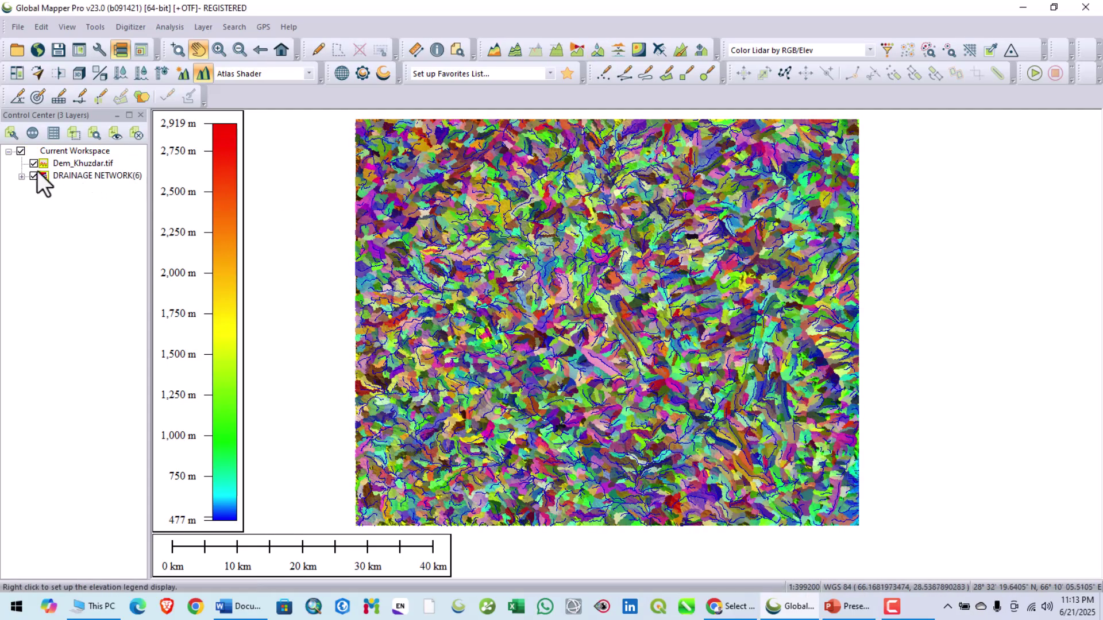
click(33, 163)
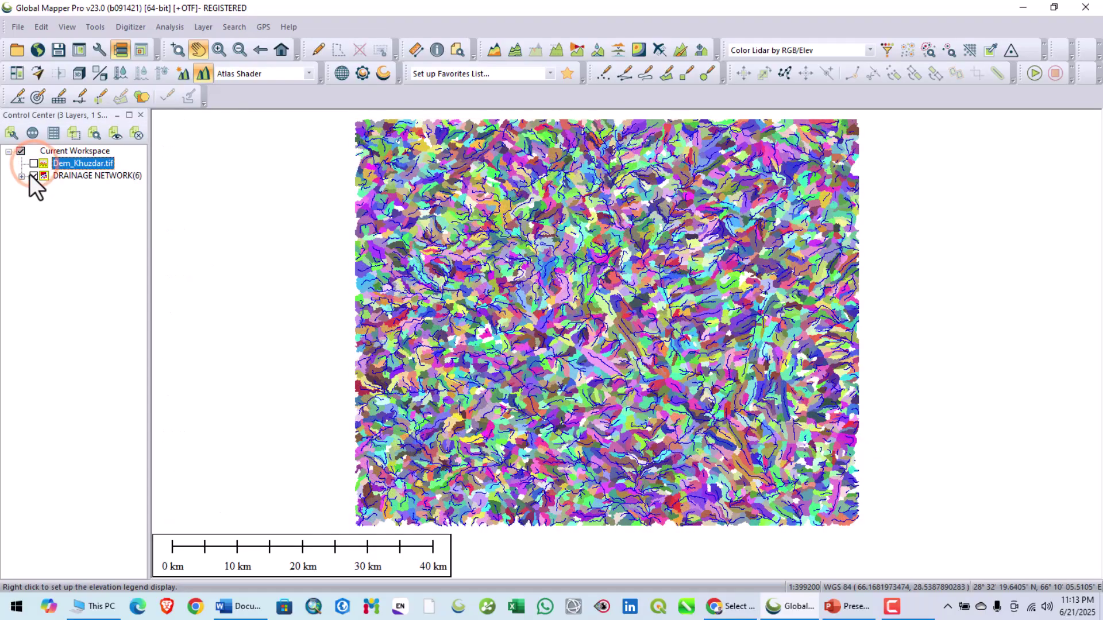
click(21, 176)
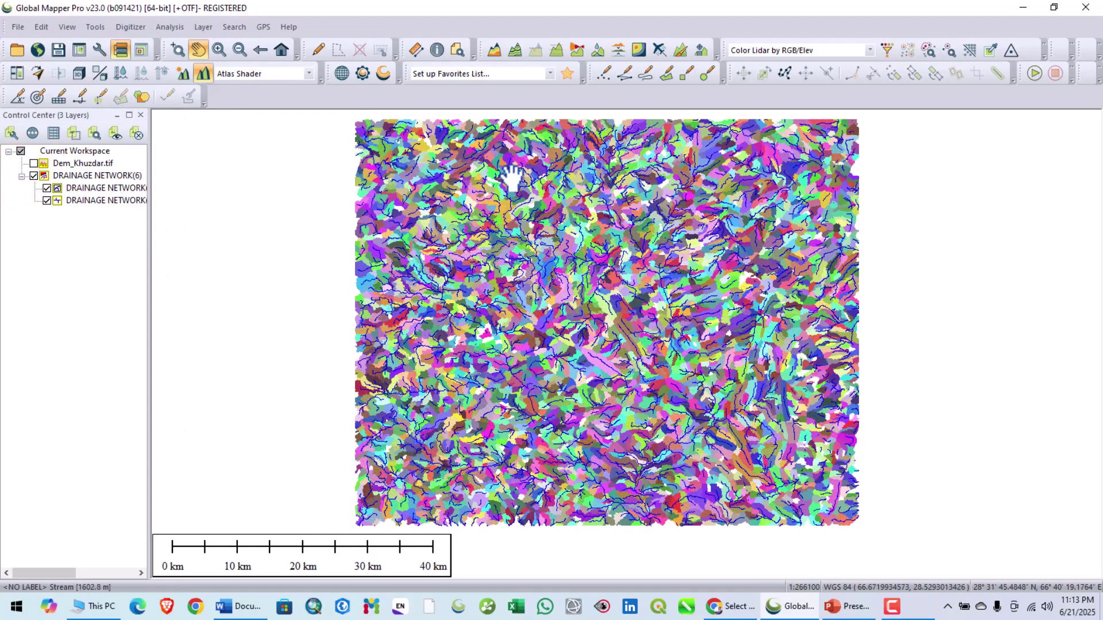
Step: Examine the generated watershed areas and their stream lines up close in the northwestern part of the map
scroll(425, 178, up, 3)
scroll(382, 336, up, 2)
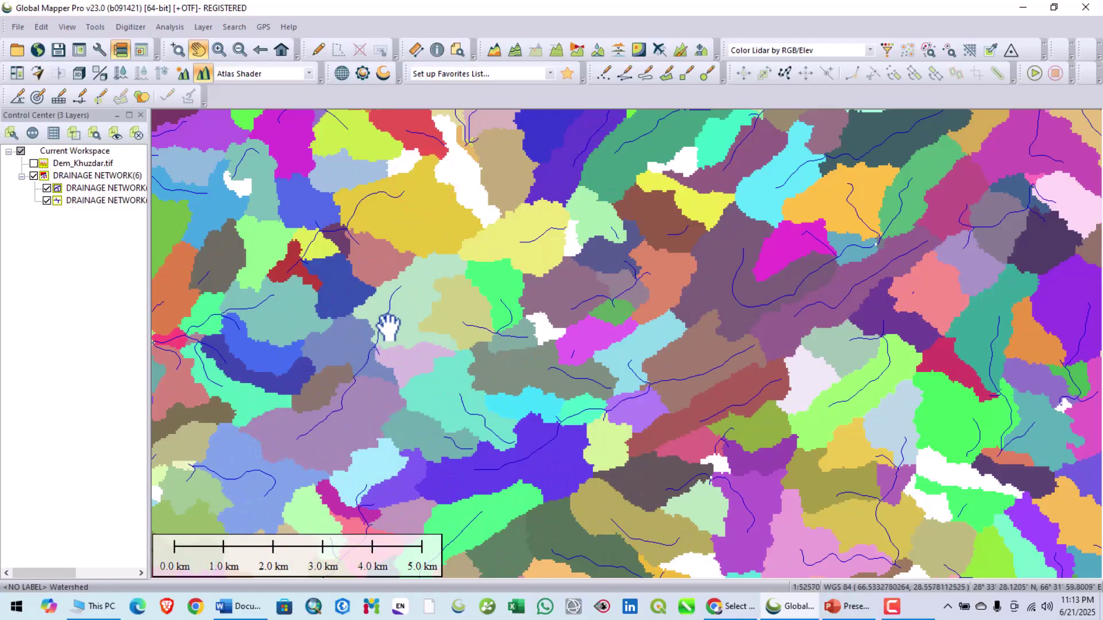
drag(387, 328, 516, 311)
scroll(581, 377, down, 1)
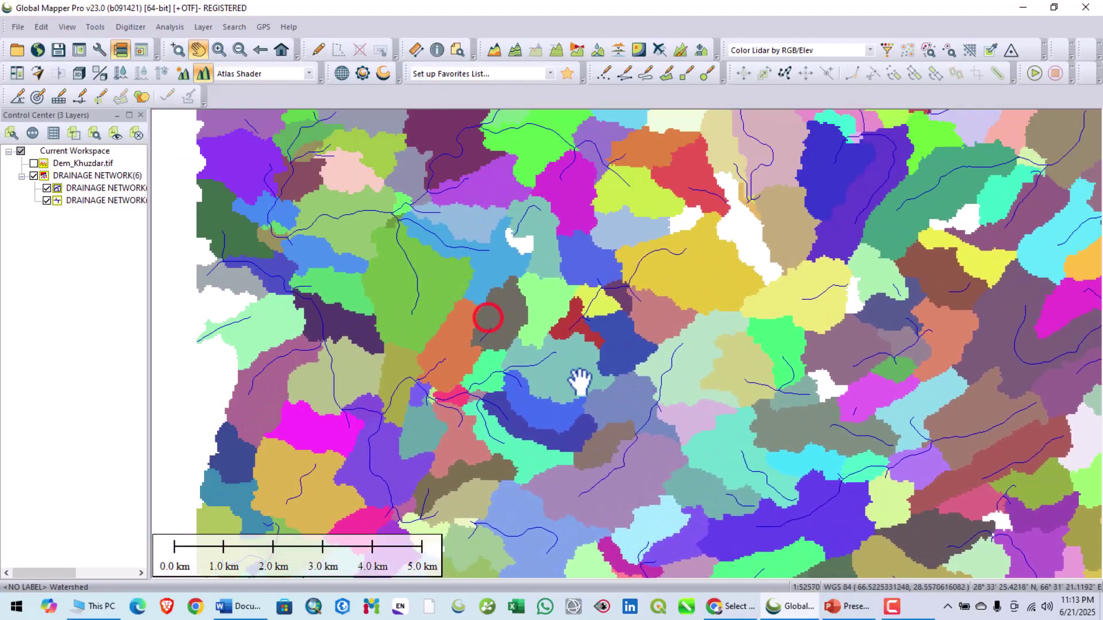
drag(394, 246, 419, 301)
scroll(419, 300, up, 2)
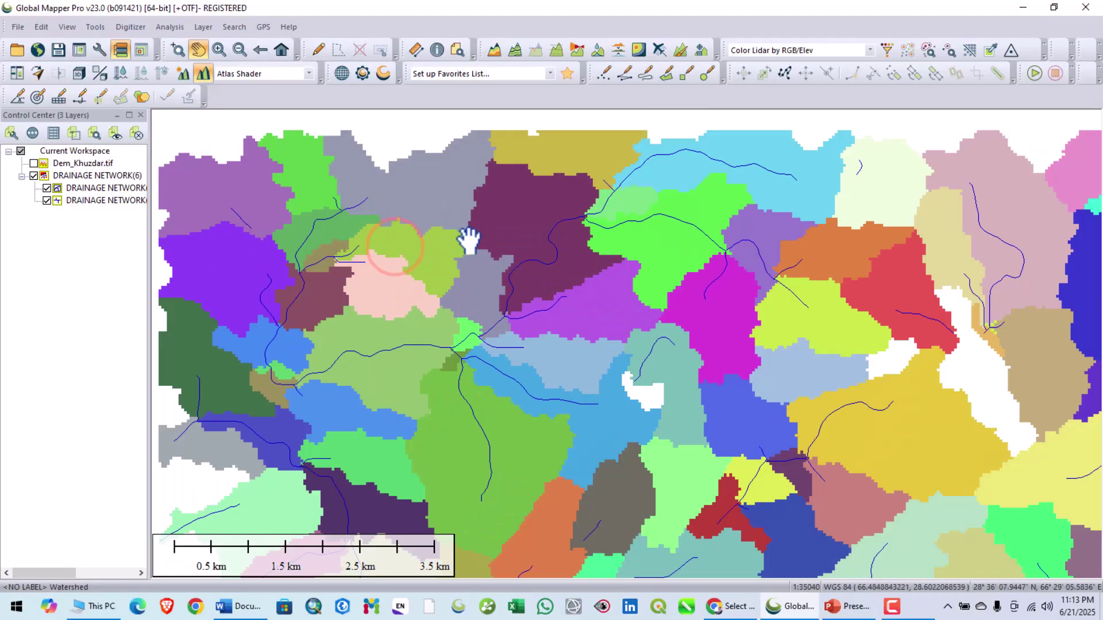
mouse_move(589, 229)
mouse_down()
mouse_move(501, 262)
mouse_move(475, 295)
mouse_move(491, 270)
mouse_move(500, 315)
mouse_up()
scroll(492, 298, up, 2)
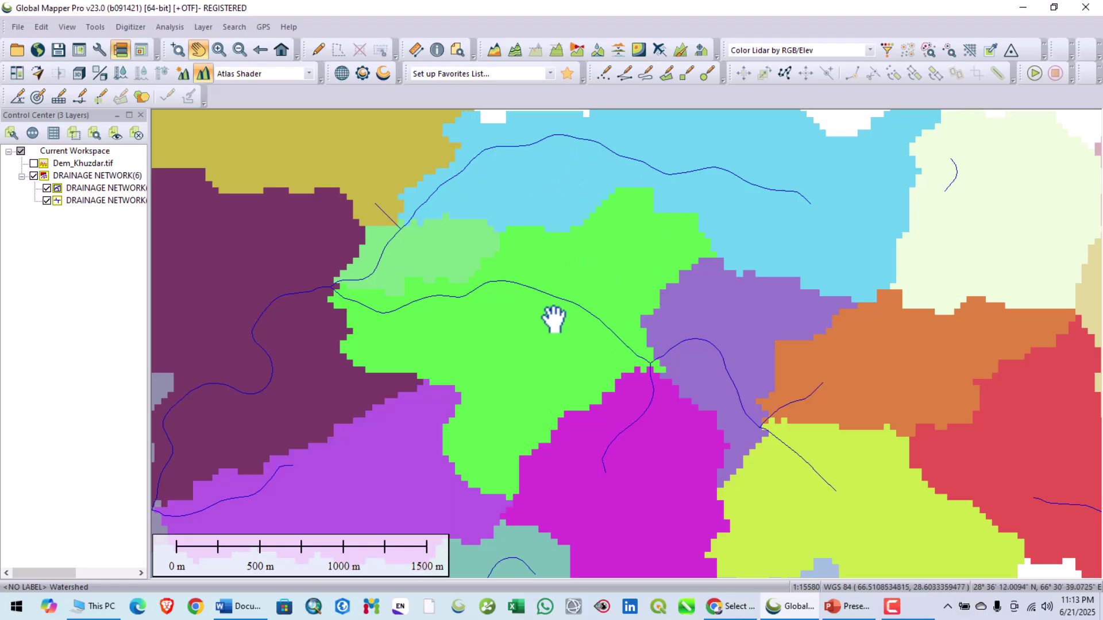
drag(538, 317, 553, 318)
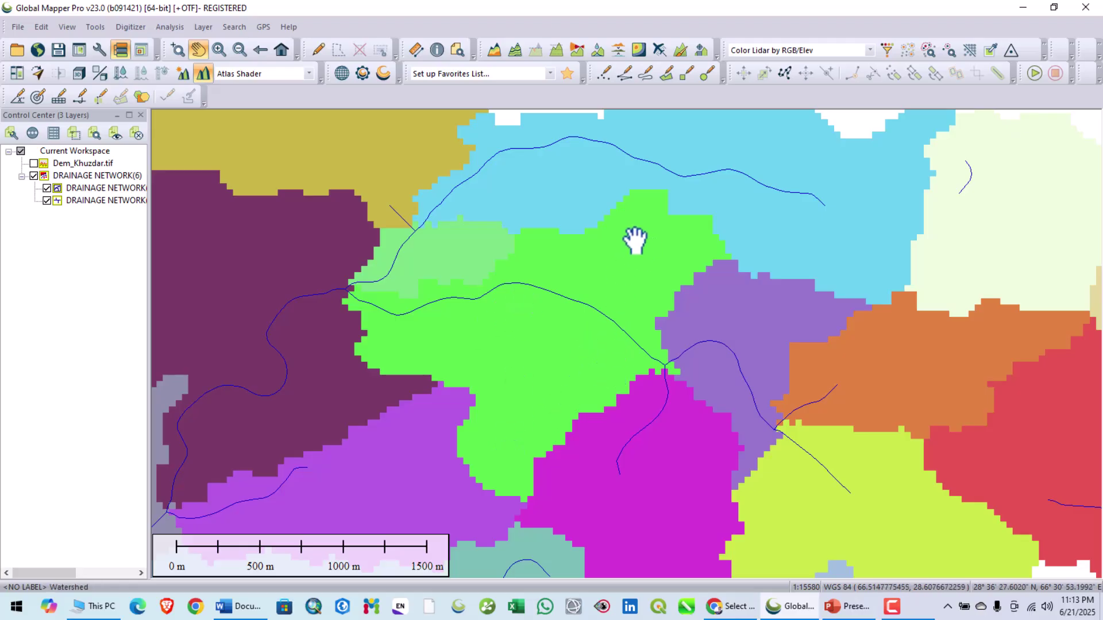
drag(603, 367, 570, 262)
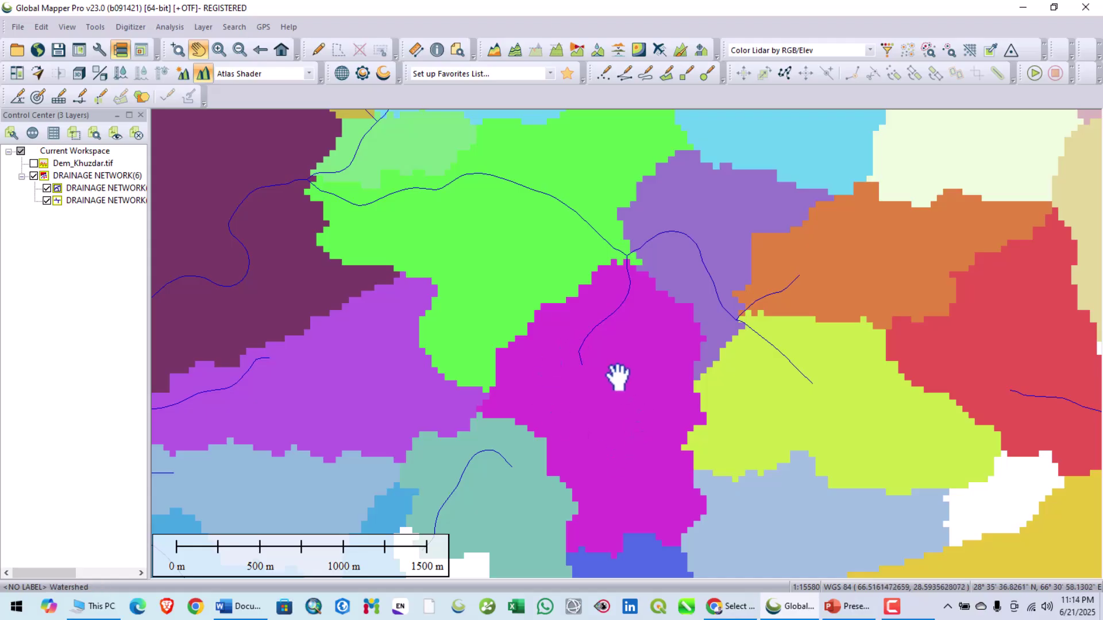
Step: Examine the watershed areas around the magenta basin in the northwest and how the streams join between them
drag(634, 387, 582, 409)
drag(643, 278, 540, 285)
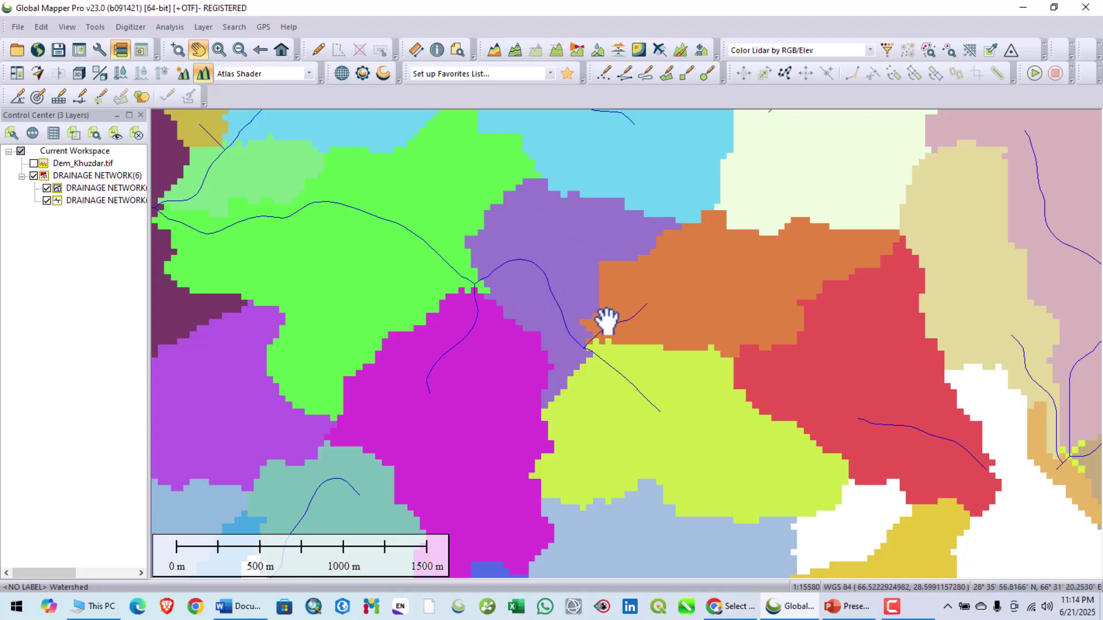
drag(606, 319, 517, 266)
scroll(611, 356, down, 2)
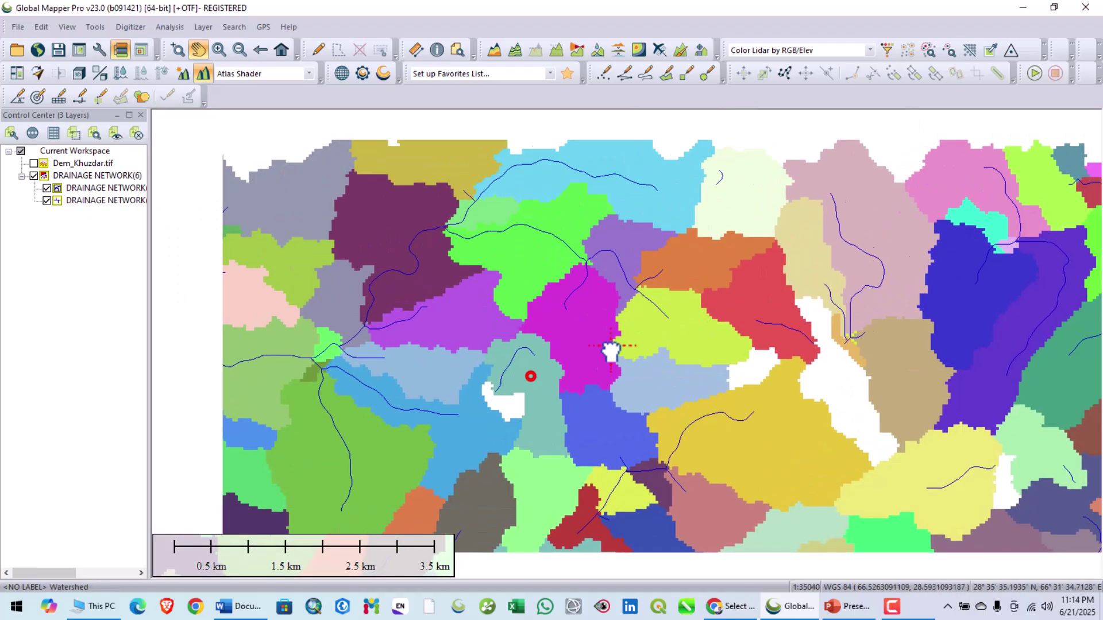
scroll(530, 377, up, 2)
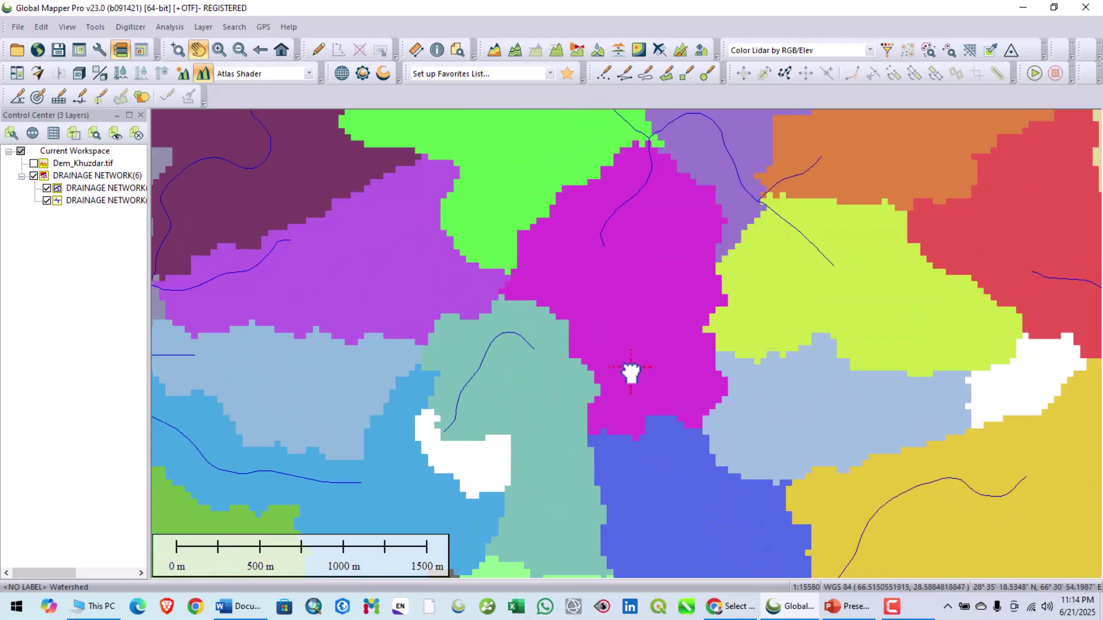
drag(631, 373, 476, 356)
scroll(534, 394, down, 2)
click(709, 379)
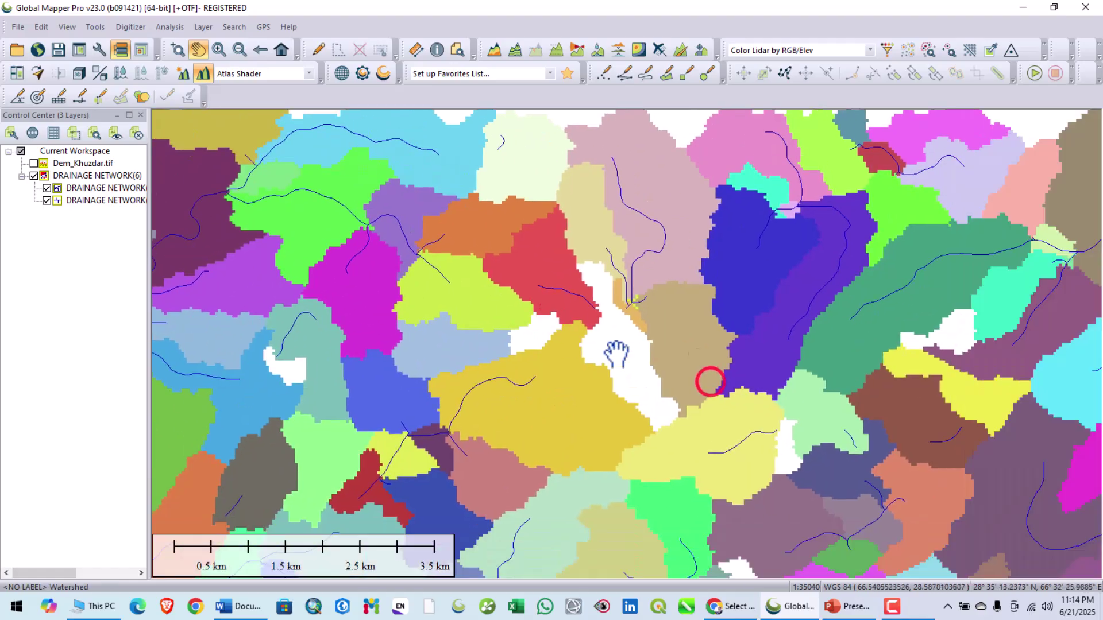
Step: Examine the watershed areas farther east along the northern edge together with the stream lines that drain them
mouse_move(758, 335)
mouse_down()
mouse_move(693, 331)
mouse_move(645, 344)
mouse_up()
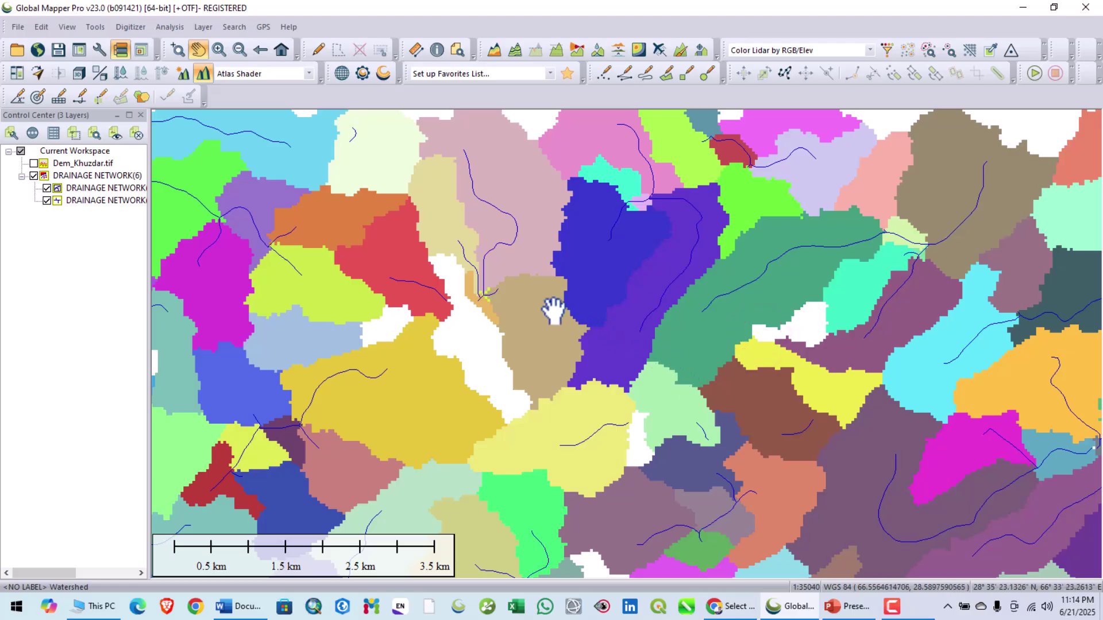
drag(553, 310, 610, 314)
scroll(562, 192, up, 1)
mouse_move(553, 204)
mouse_down()
mouse_move(553, 256)
mouse_move(529, 271)
mouse_up()
scroll(529, 270, up, 1)
click(552, 278)
scroll(554, 295, down, 1)
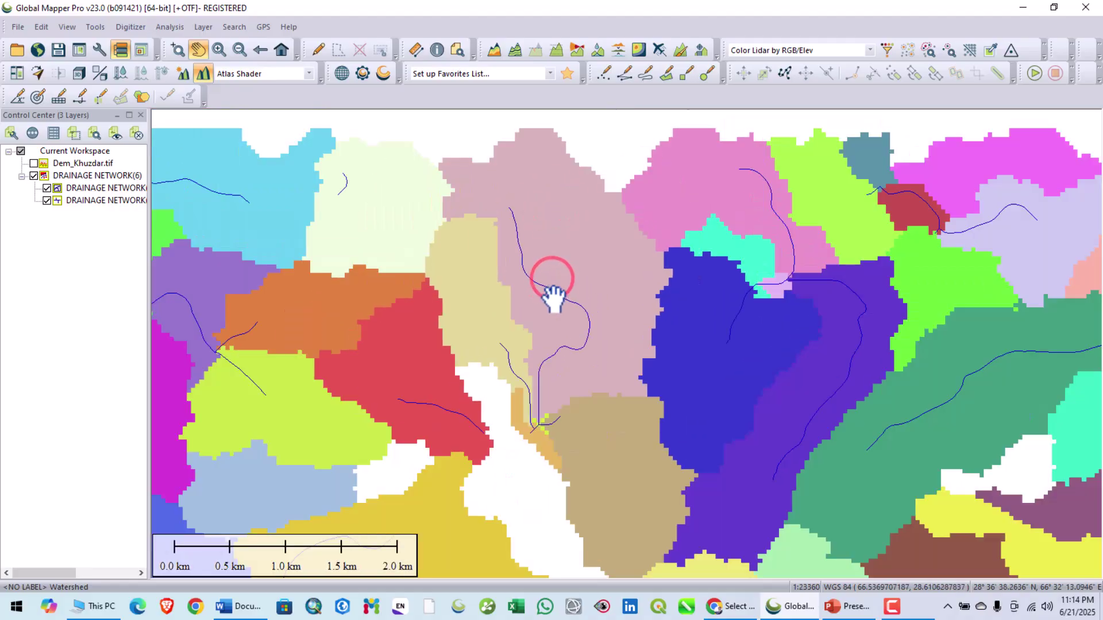
drag(521, 360, 587, 290)
drag(600, 360, 618, 302)
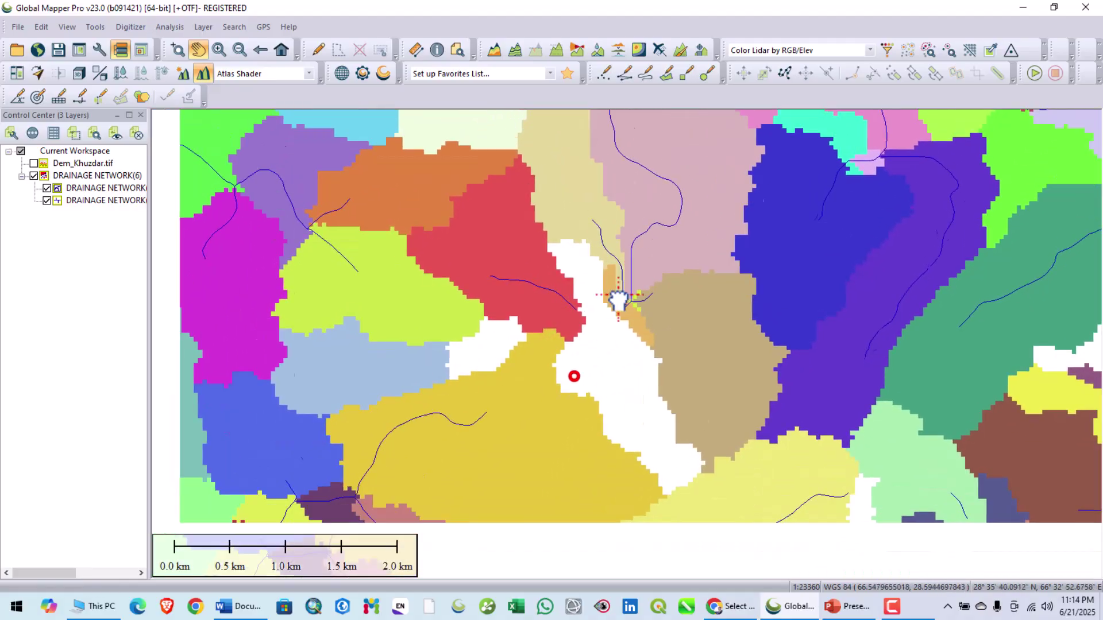
Step: Hide the Watershed Areas sublayer of DRAINAGE NETWORK(6), leaving only its stream lines on the map
scroll(618, 322, down, 4)
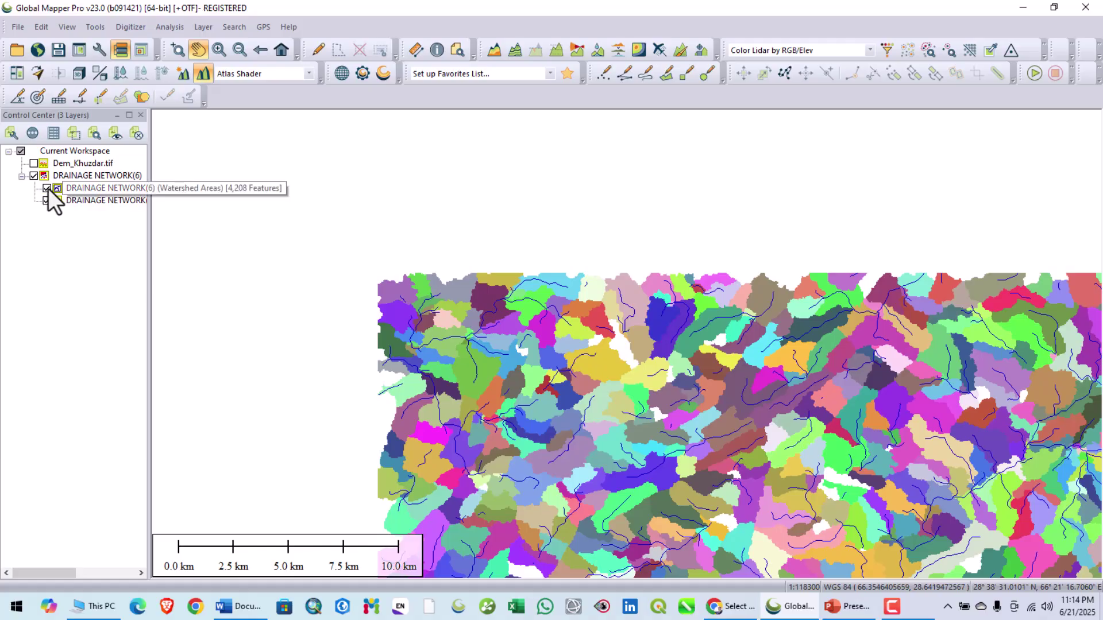
click(48, 189)
scroll(425, 296, down, 3)
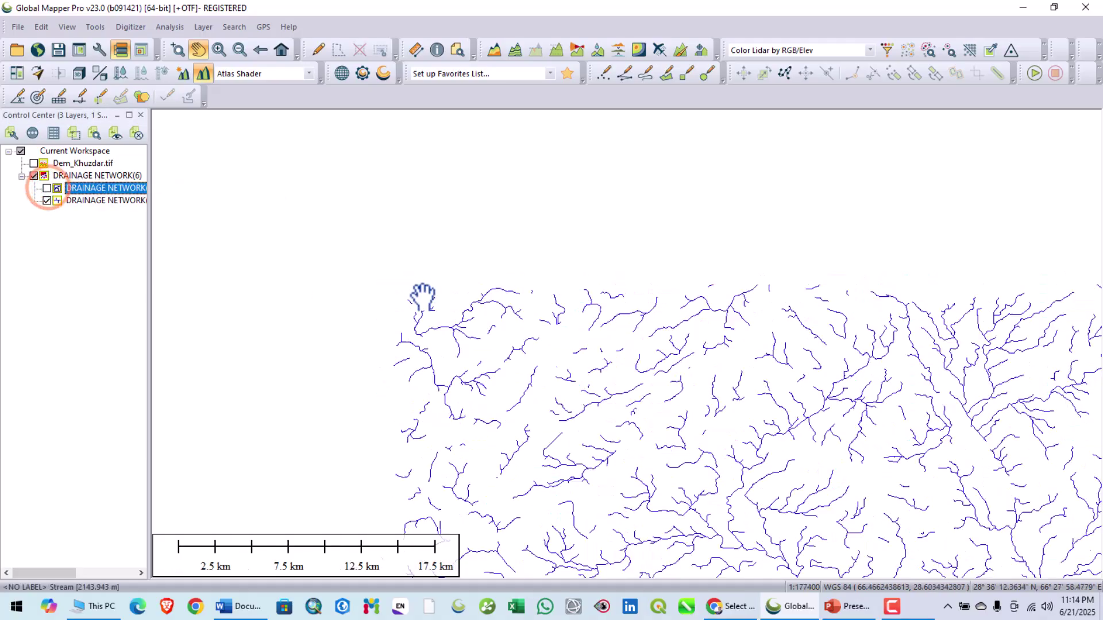
Step: Examine the stream network across its full extent, including its southern and northwestern parts
drag(566, 401, 521, 310)
scroll(540, 402, up, 2)
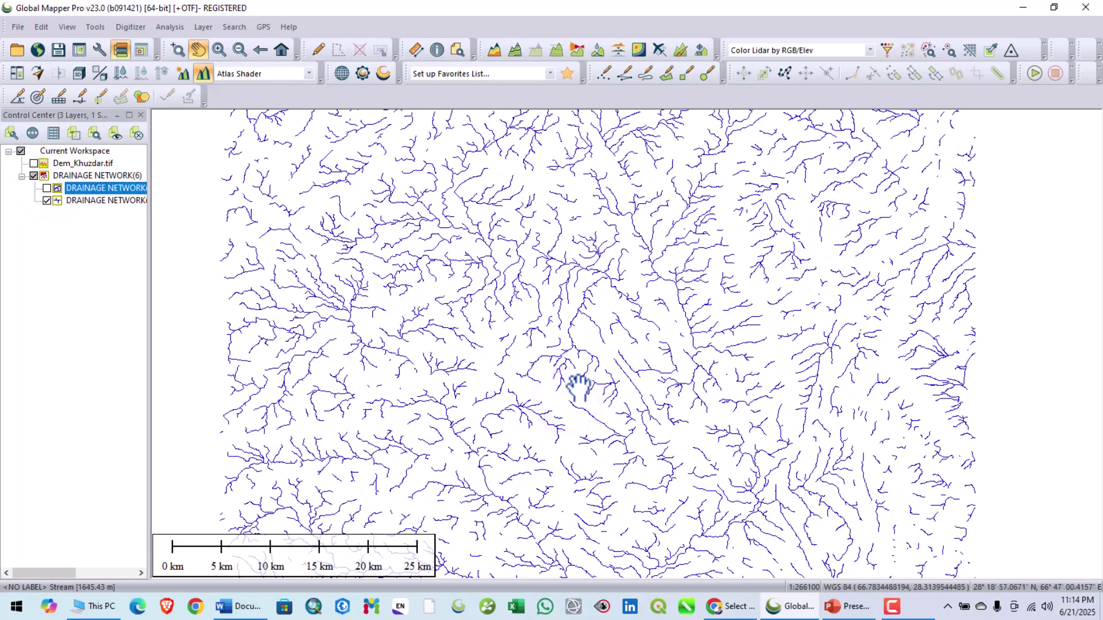
mouse_move(539, 405)
mouse_down()
mouse_move(557, 332)
mouse_move(660, 204)
mouse_move(525, 414)
mouse_move(533, 354)
mouse_up()
scroll(560, 342, up, 1)
scroll(531, 355, down, 2)
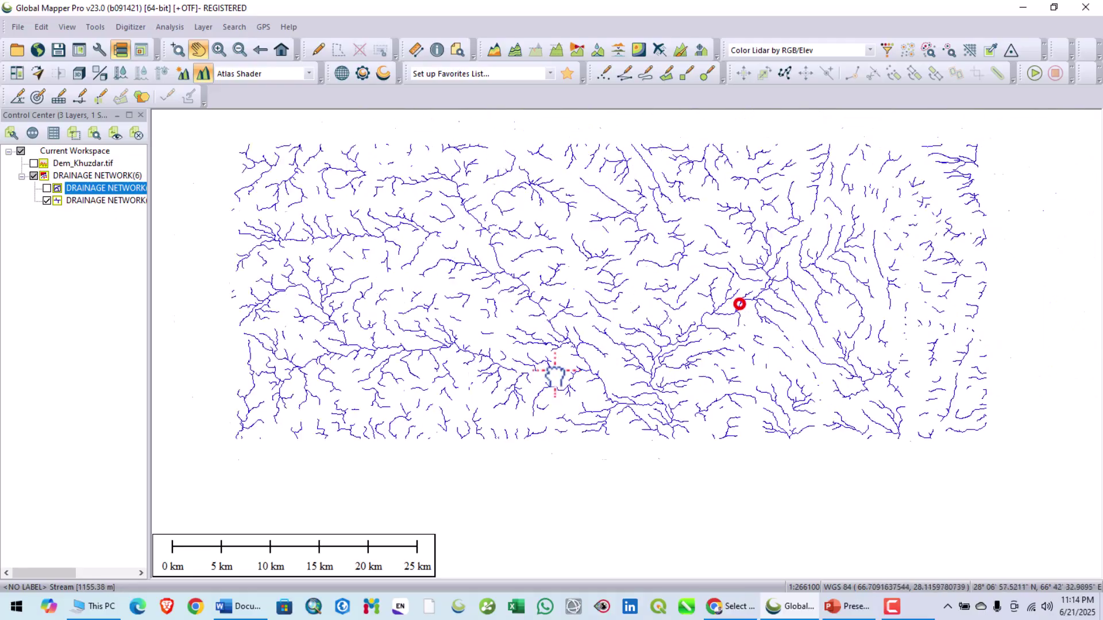
drag(739, 303, 666, 302)
drag(546, 291, 643, 396)
scroll(598, 345, down, 1)
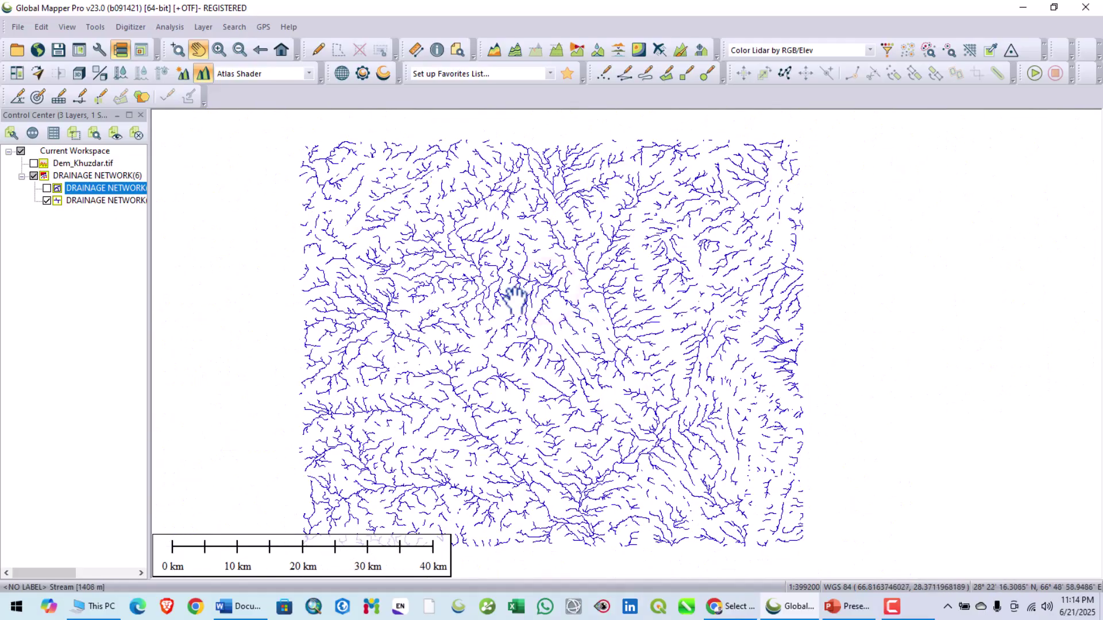
drag(458, 271, 479, 301)
scroll(504, 270, up, 1)
scroll(503, 270, up, 1)
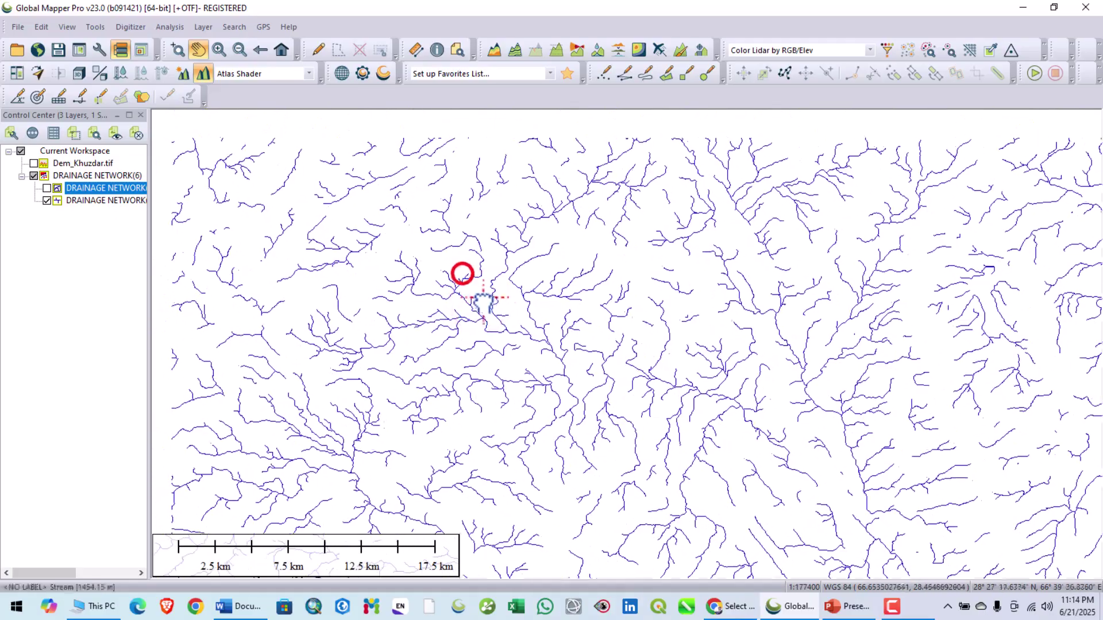
Step: Label the DRAINAGE NETWORK(6) stream lines with the value of their STRAHLER attribute
right_click(72, 201)
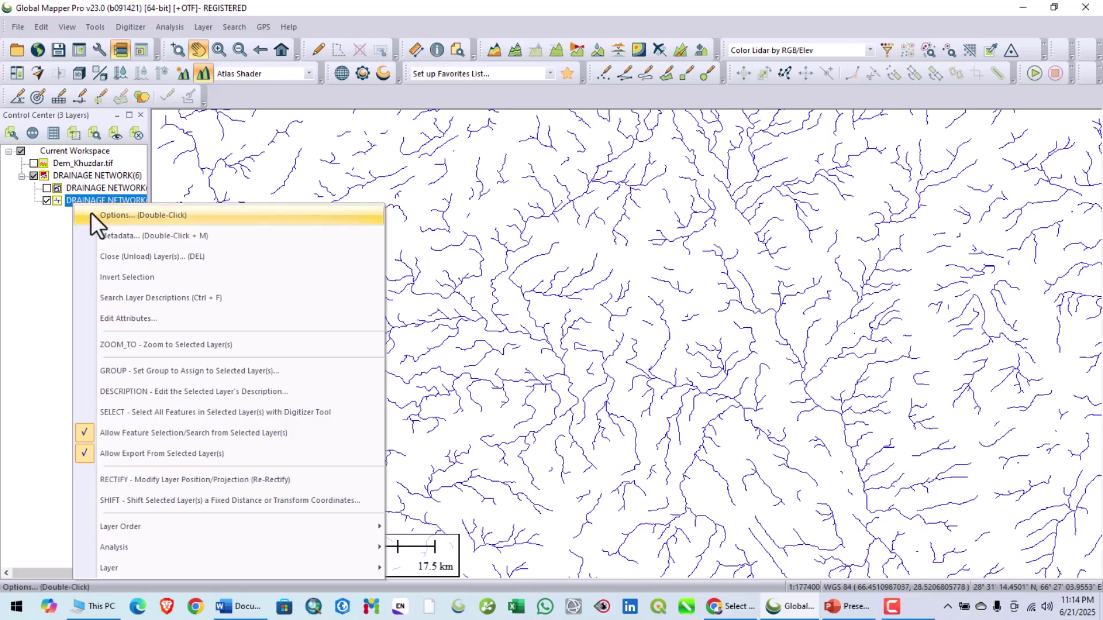
click(127, 217)
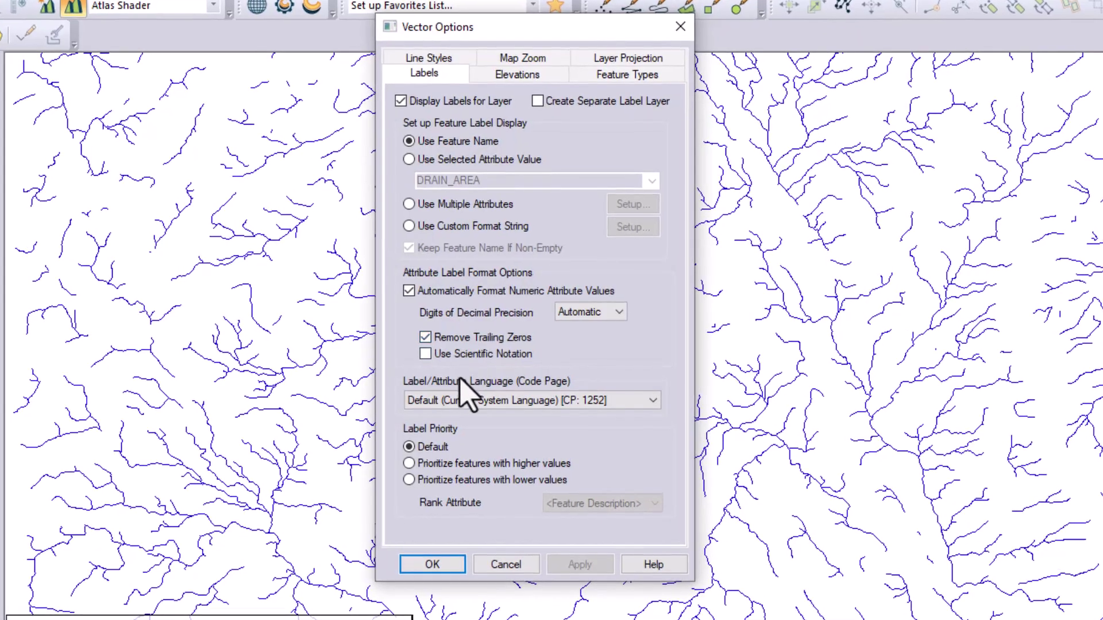
click(429, 160)
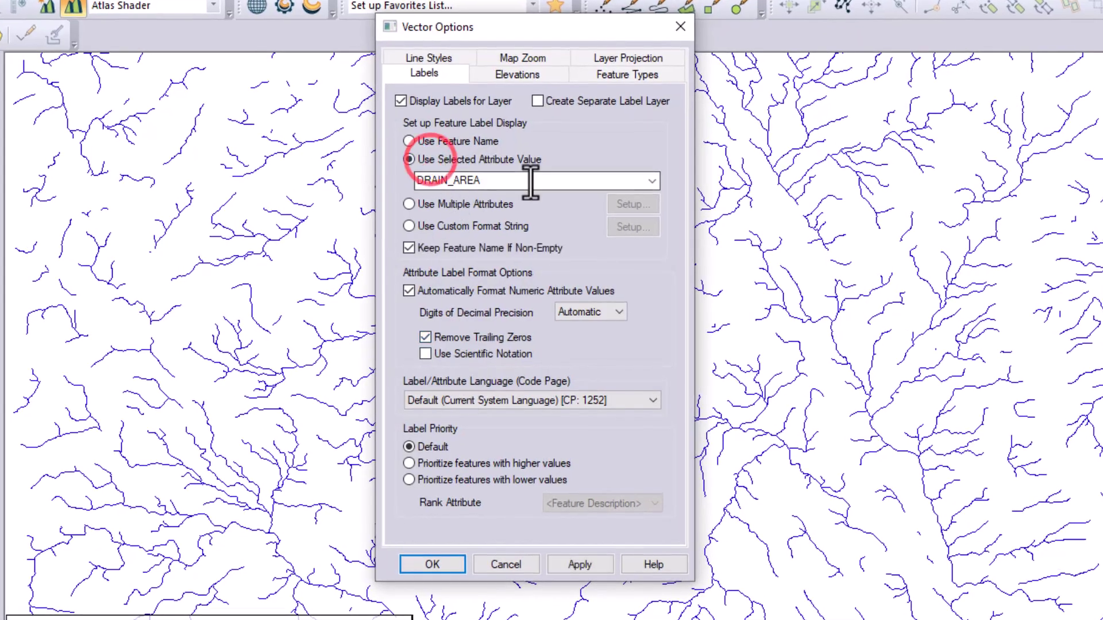
click(652, 181)
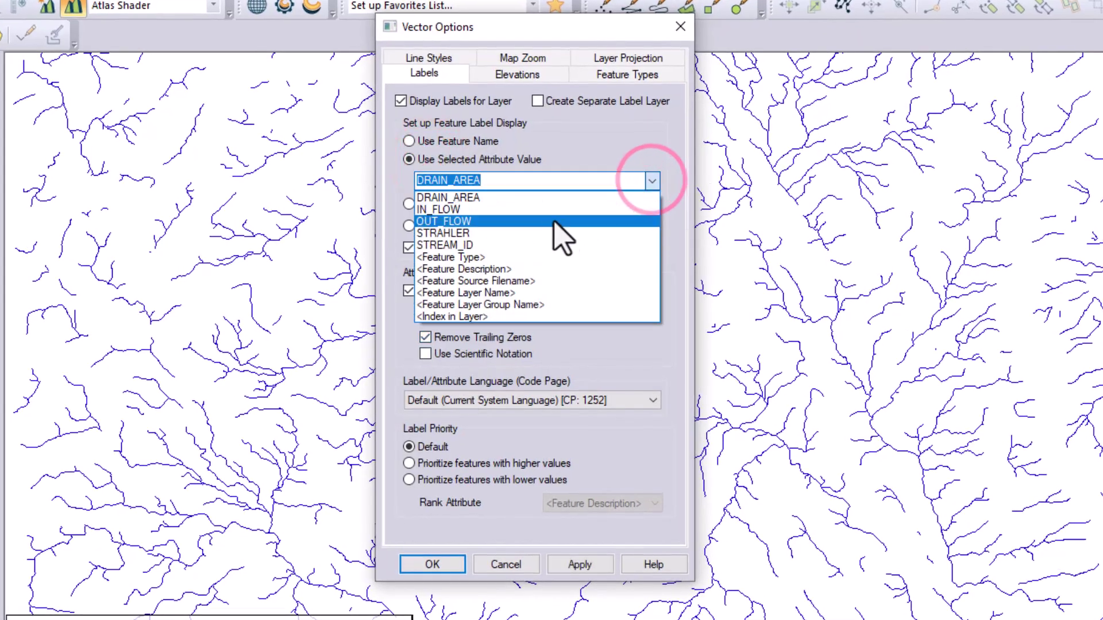
click(534, 232)
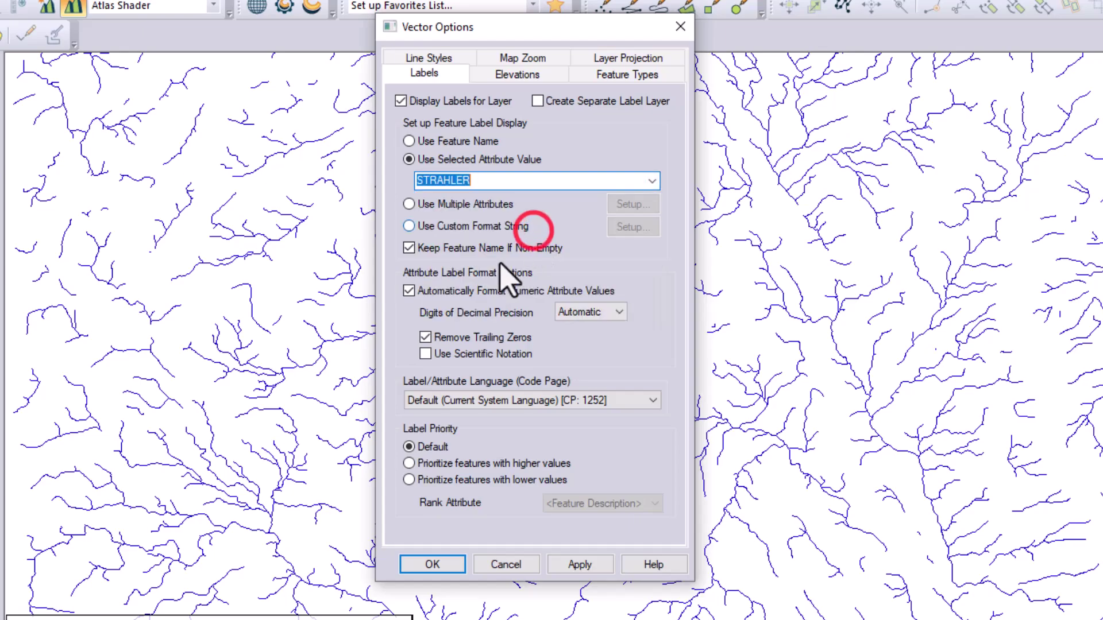
click(578, 566)
click(432, 565)
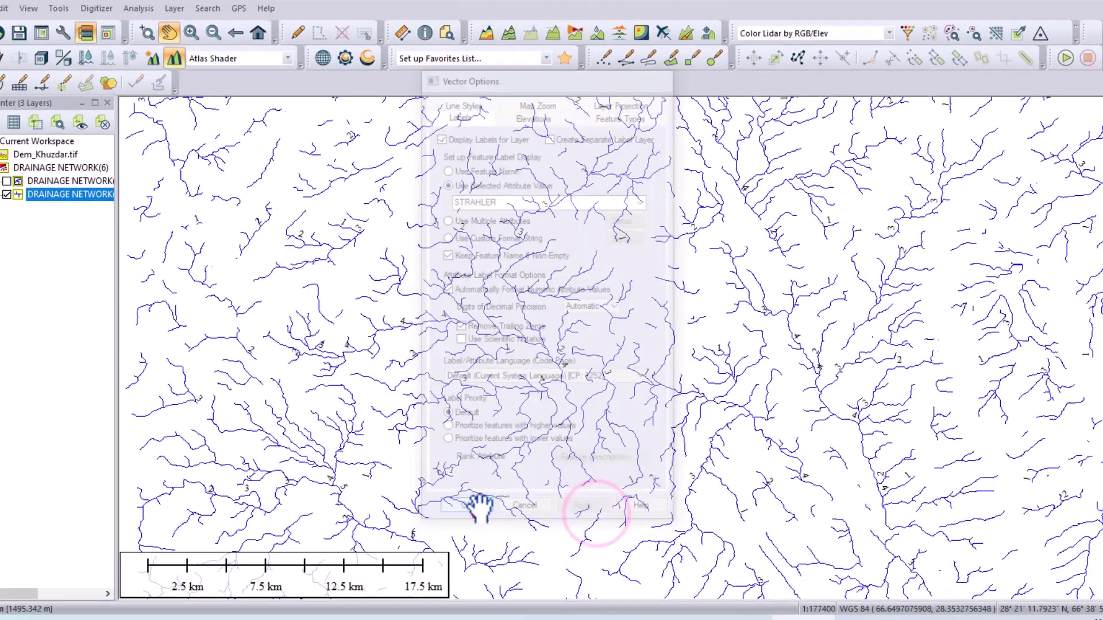
Step: Check the Strahler labels on the northern streams and browse the stream layer's attribute records down to the highest orders
click(649, 381)
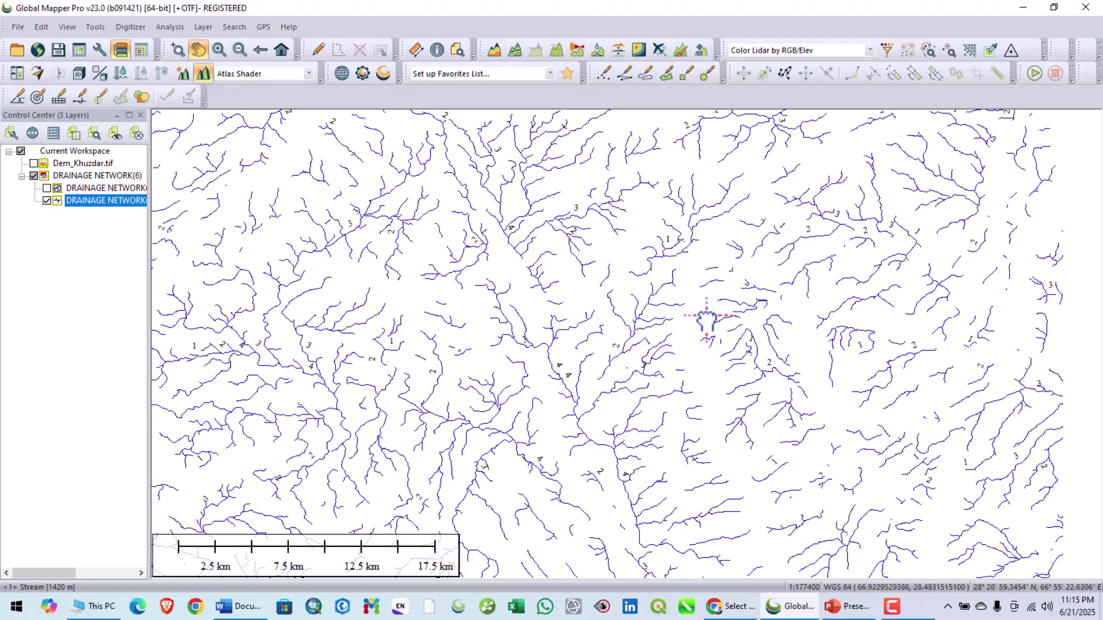
click(707, 319)
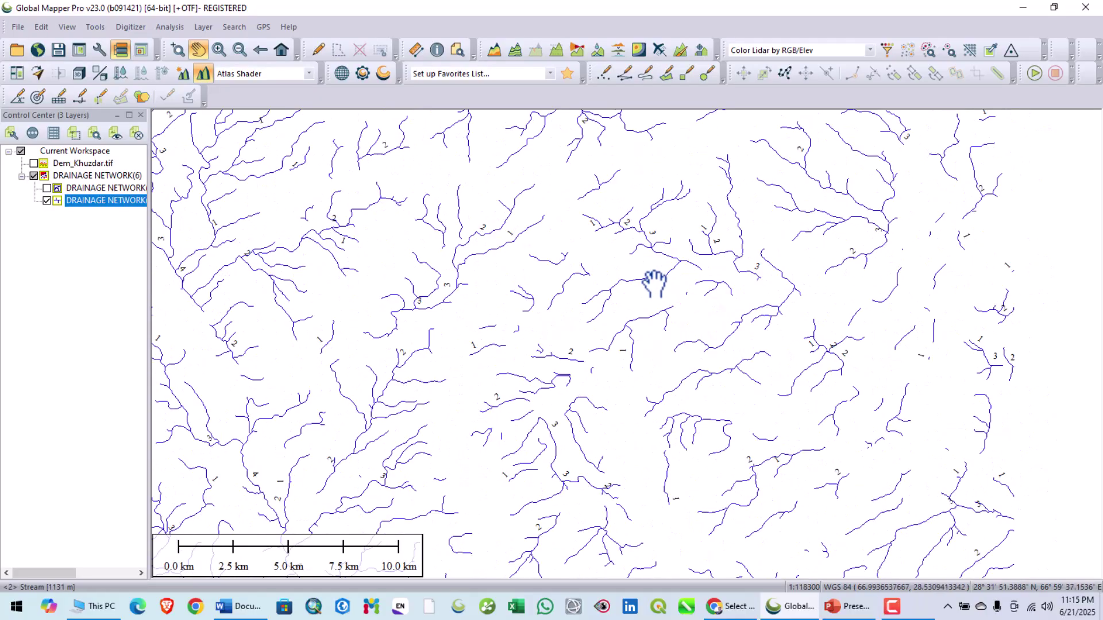
click(646, 283)
click(508, 327)
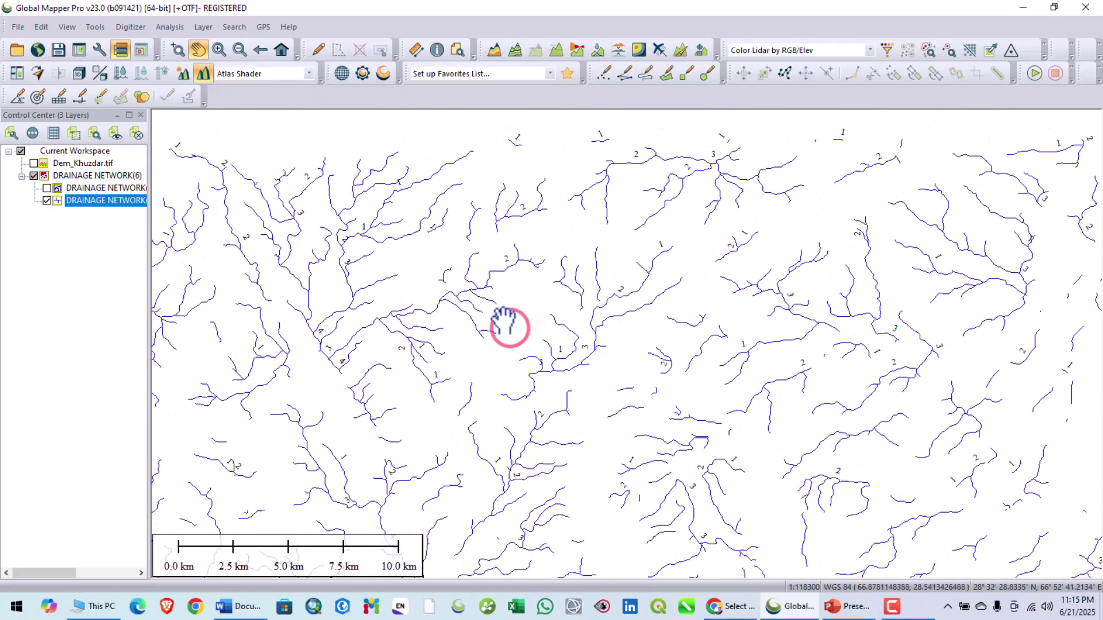
click(463, 316)
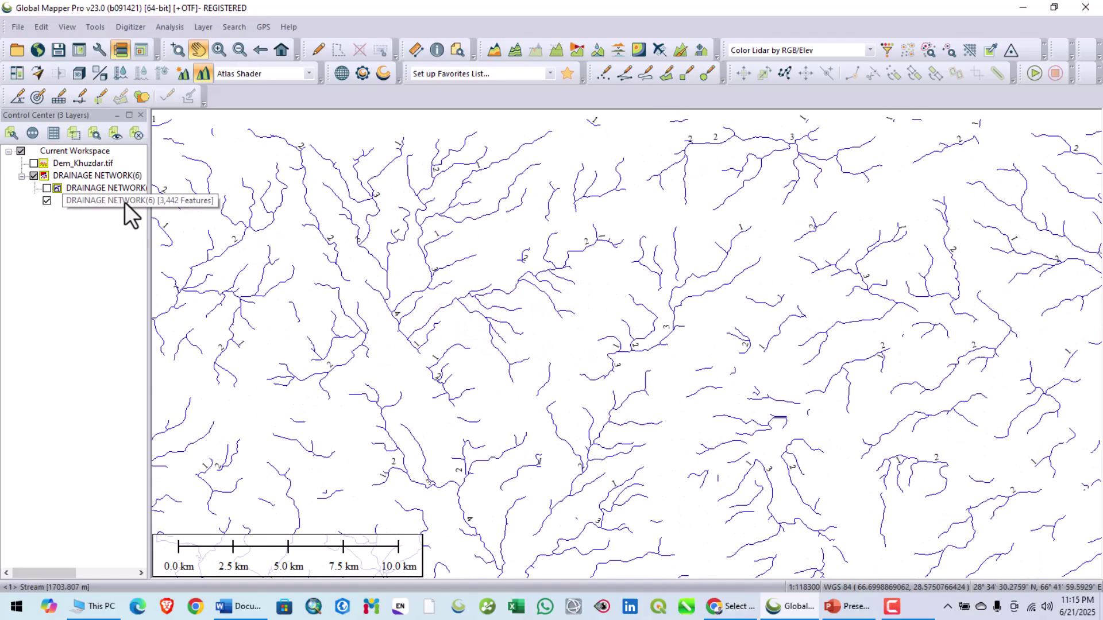
right_click(125, 201)
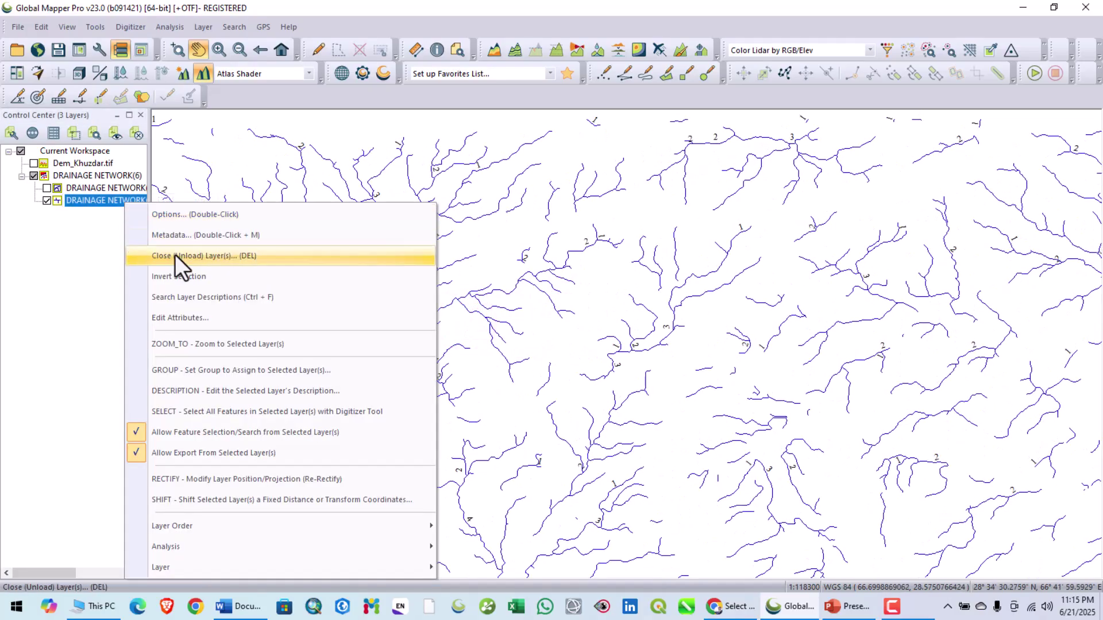
click(191, 322)
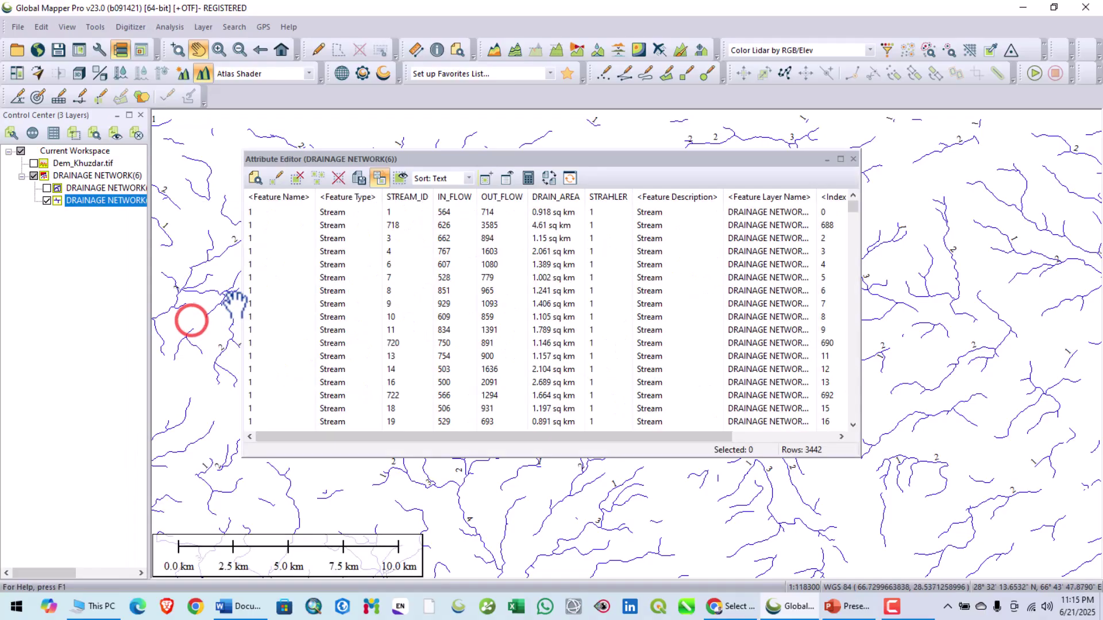
scroll(589, 247, down, 20)
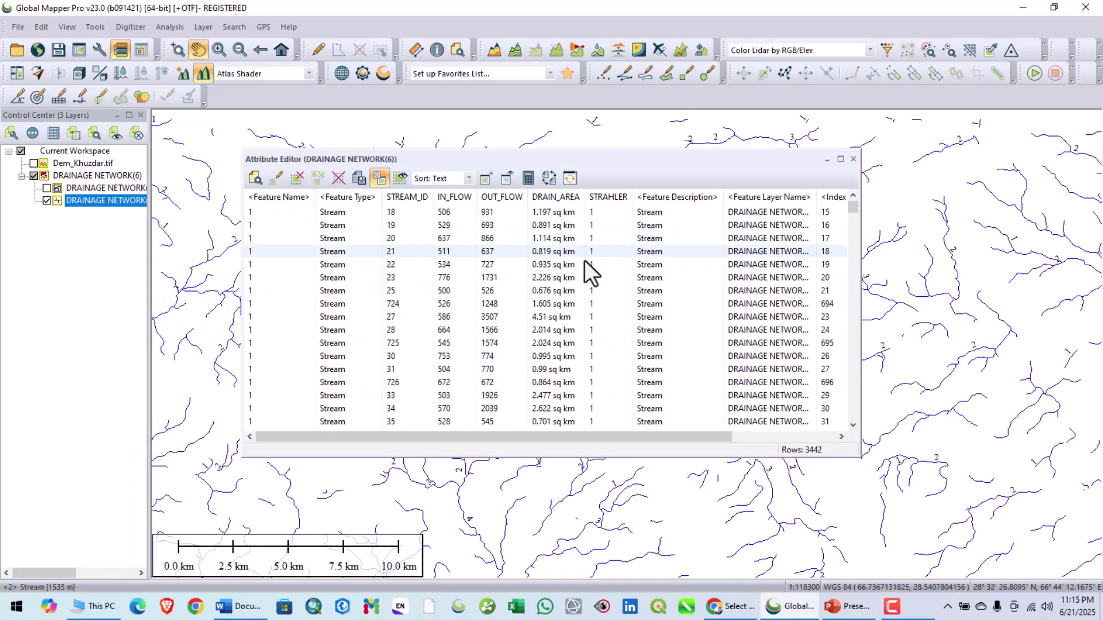
scroll(600, 322, down, 20)
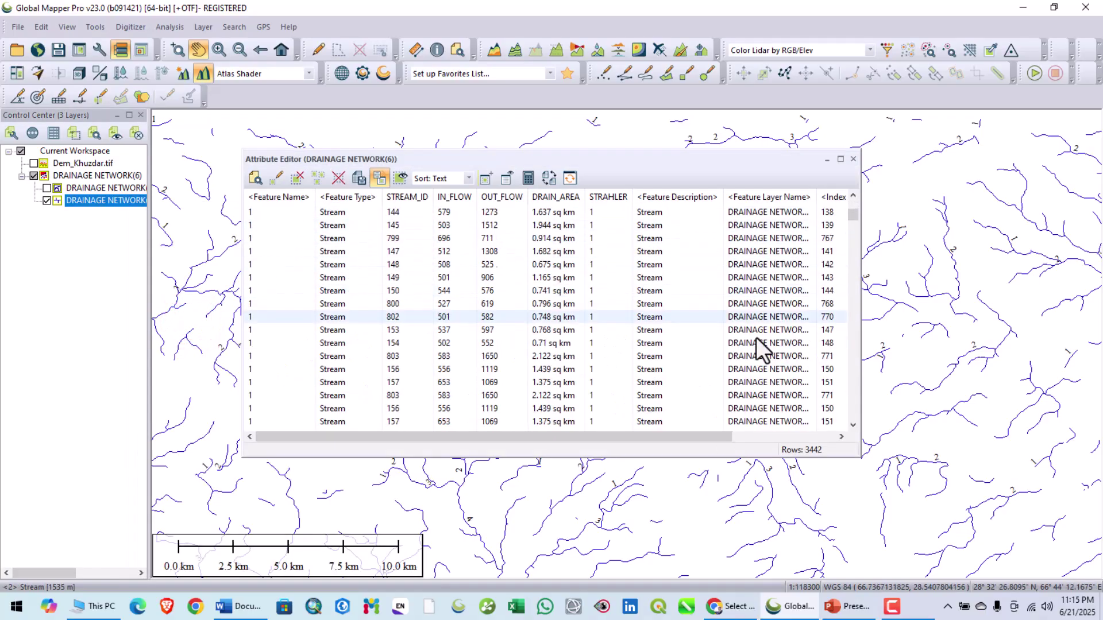
click(855, 217)
drag(856, 251, 842, 436)
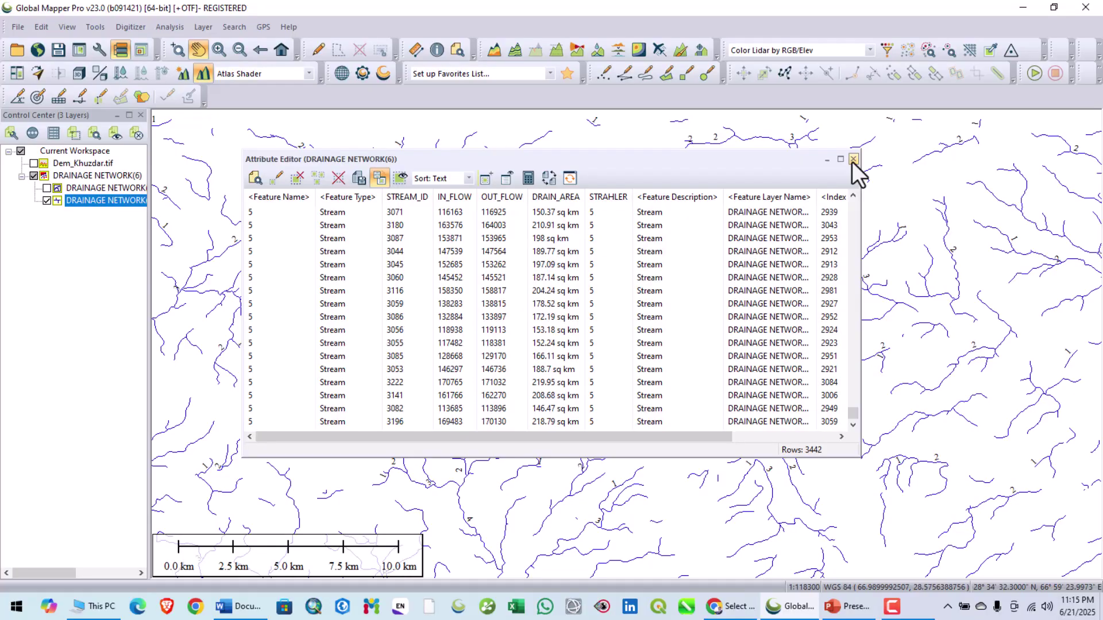
click(853, 161)
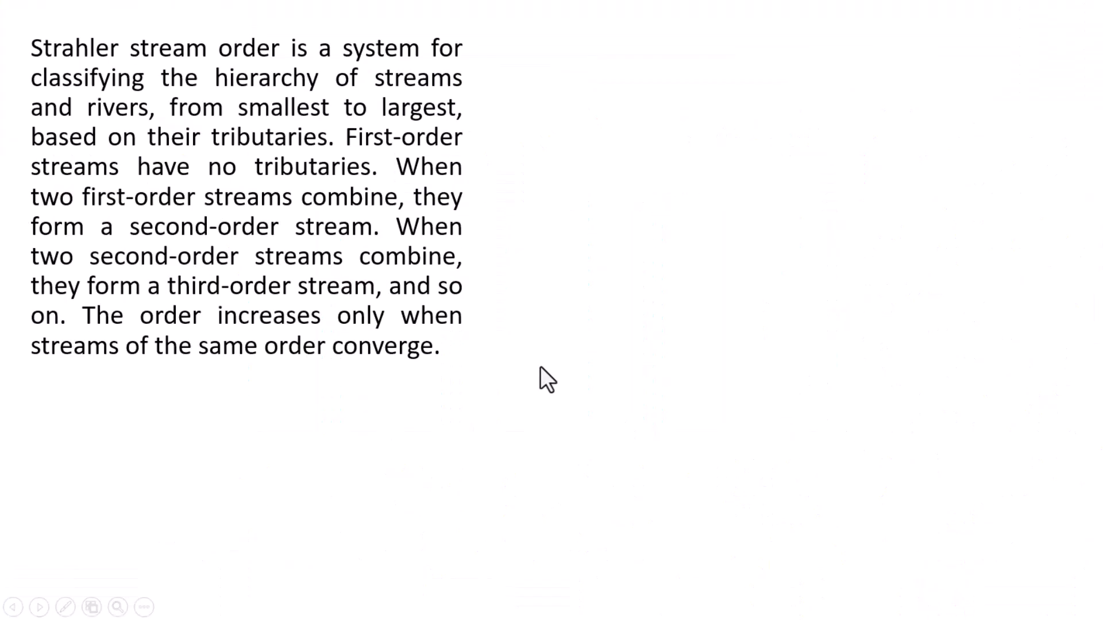